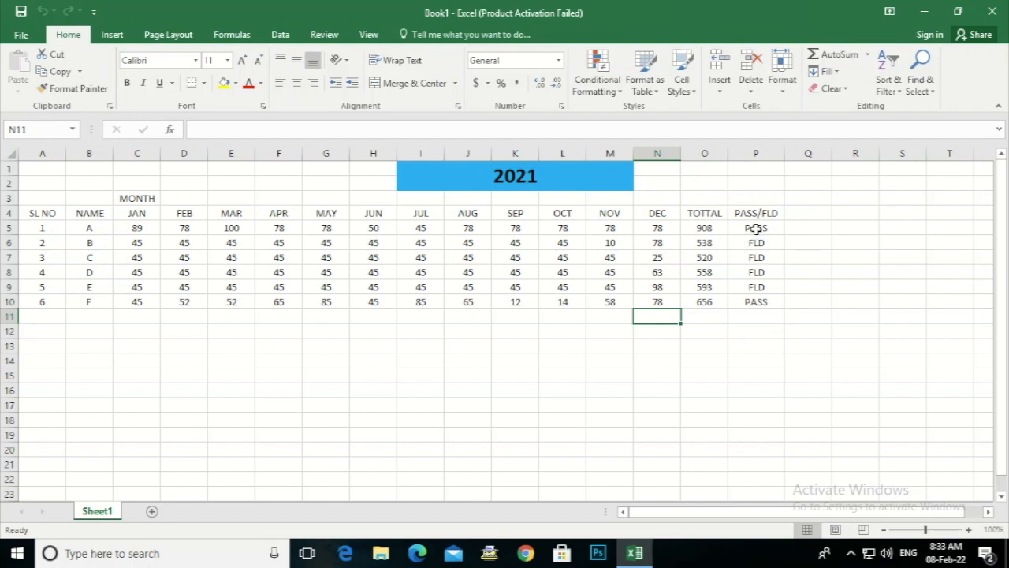
Fill the PASS result in cell P5 with the standard light green color.
click(756, 228)
click(754, 245)
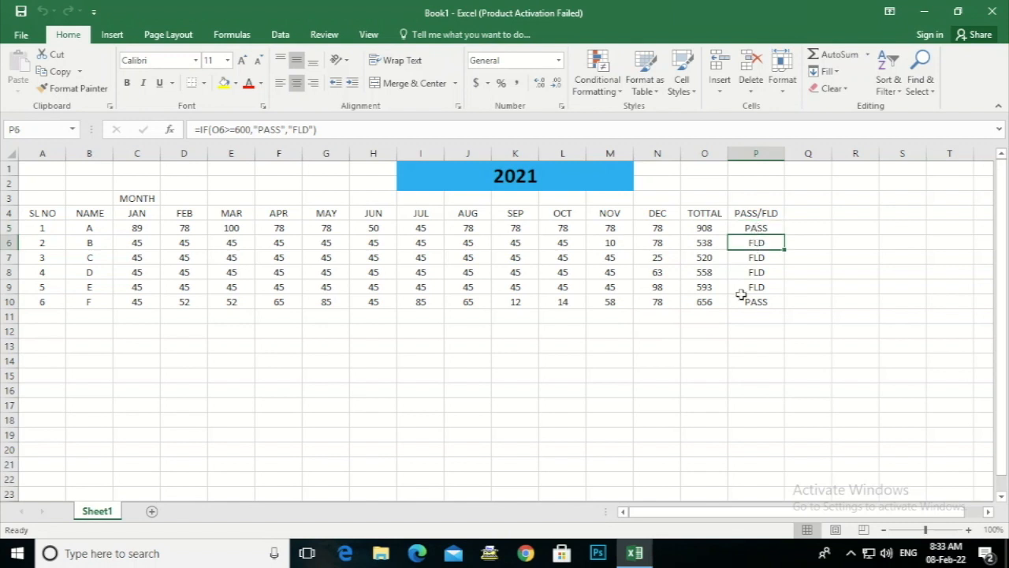
click(750, 227)
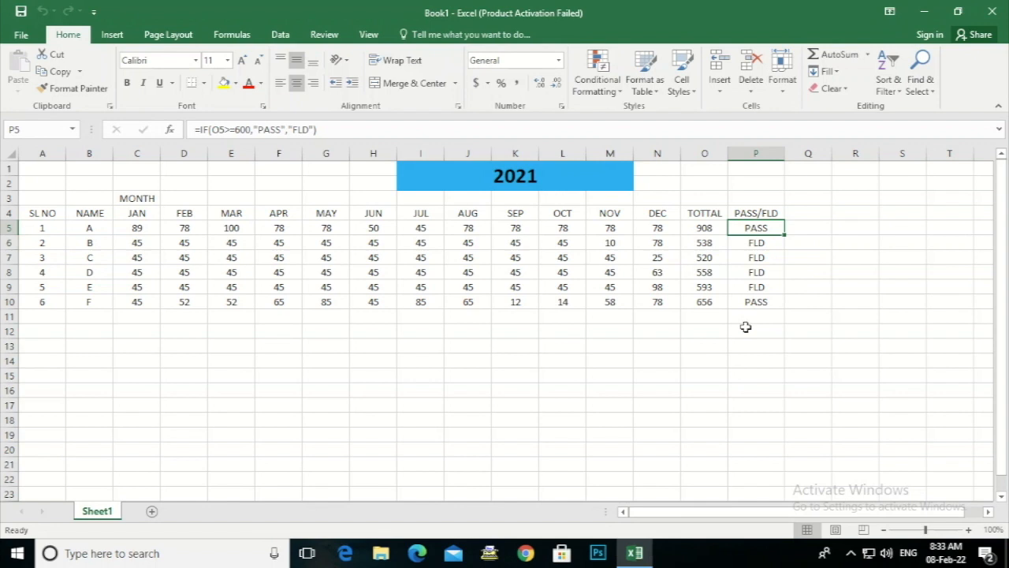
click(235, 83)
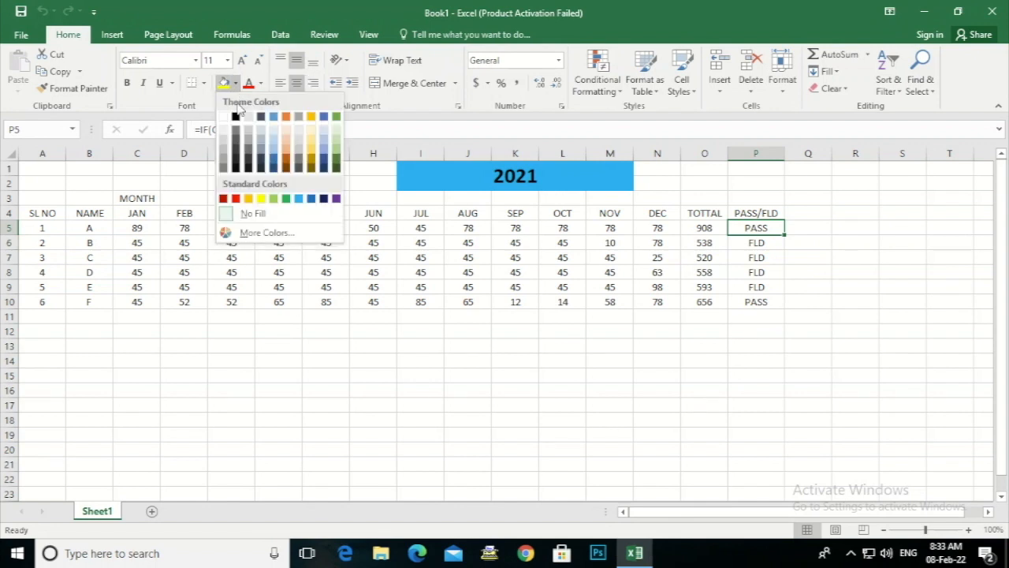
click(273, 199)
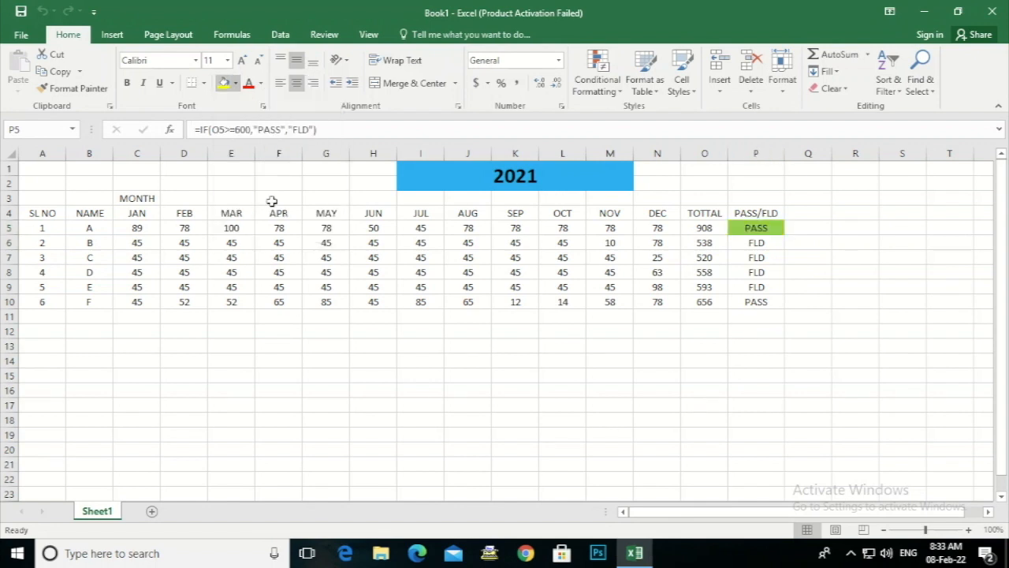
Fill the FLD result in cell P6 with the standard red color.
click(760, 241)
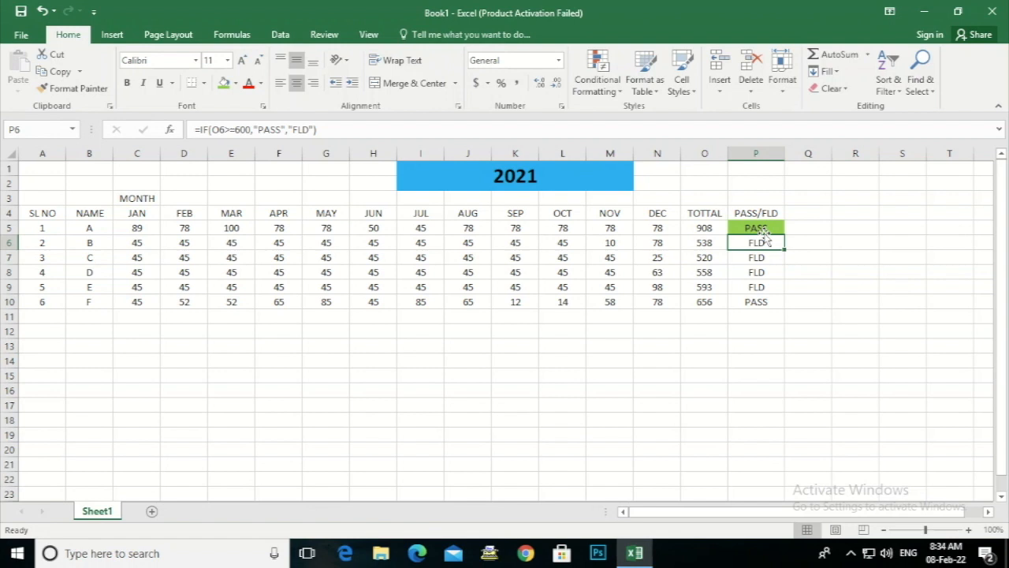
click(234, 87)
click(237, 199)
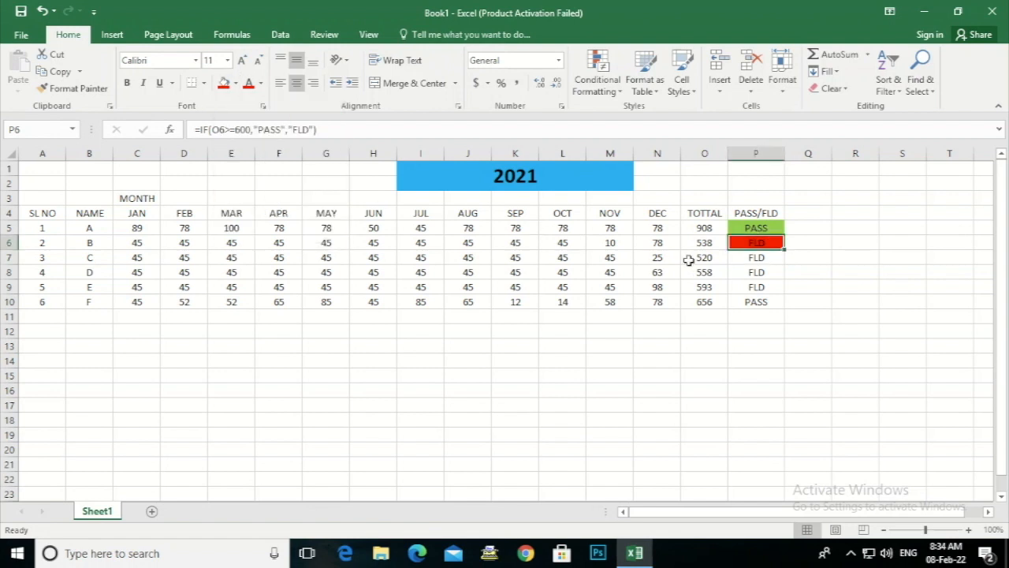
click(875, 298)
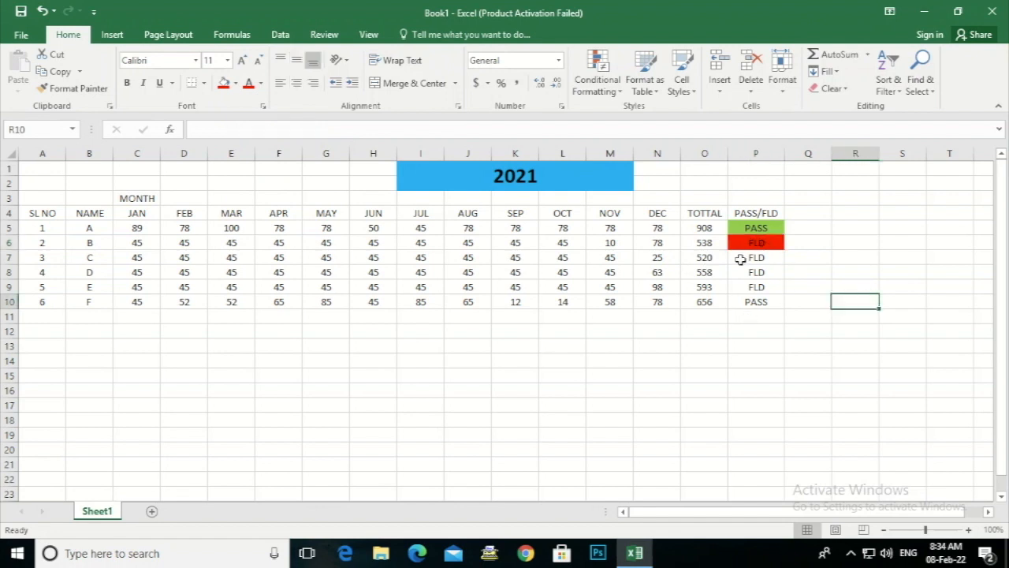
click(753, 246)
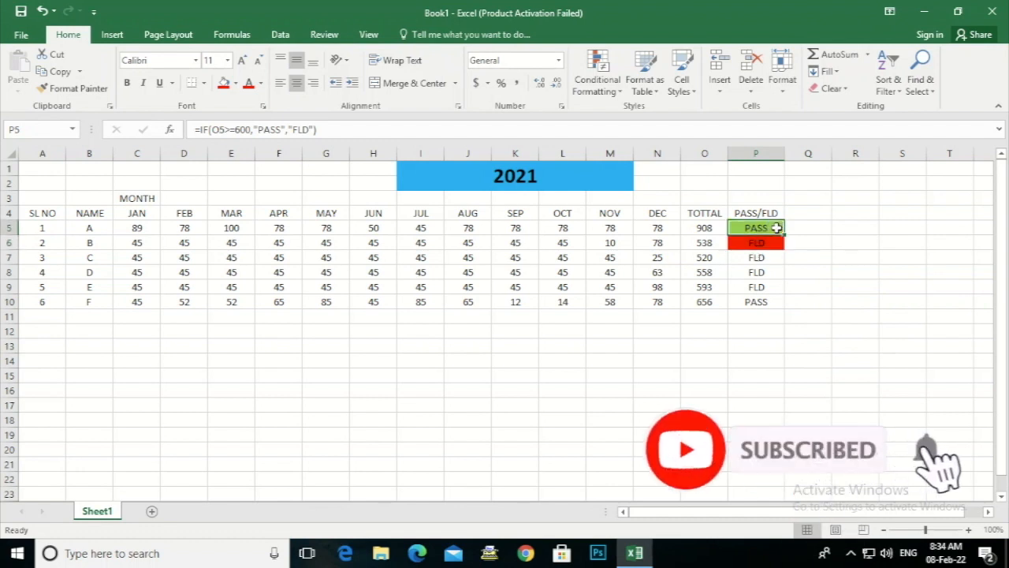
click(776, 227)
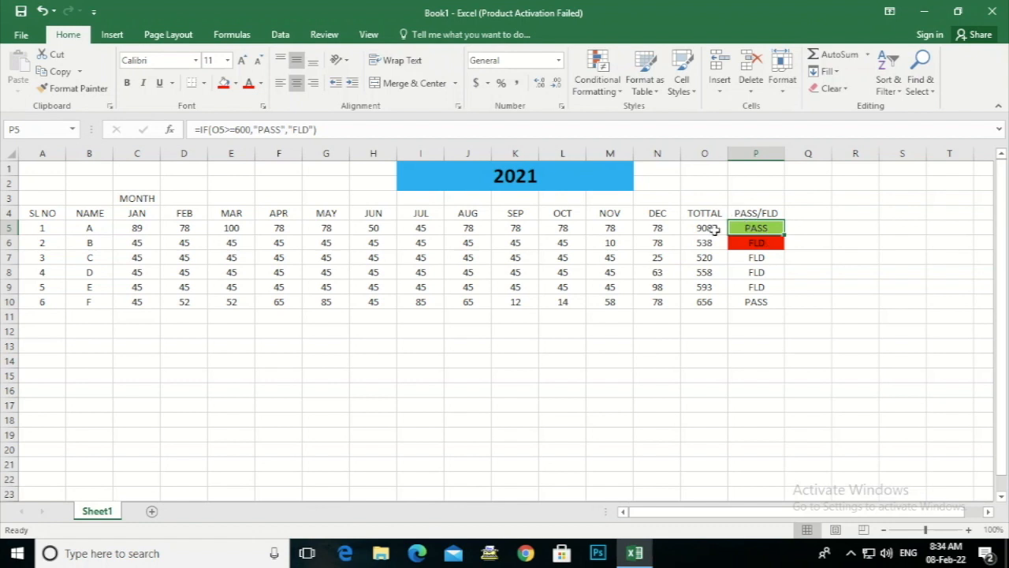
Set the OCT and SEP marks in row 6 (cells L6 and K6) to 98 and check the result in P6.
click(567, 245)
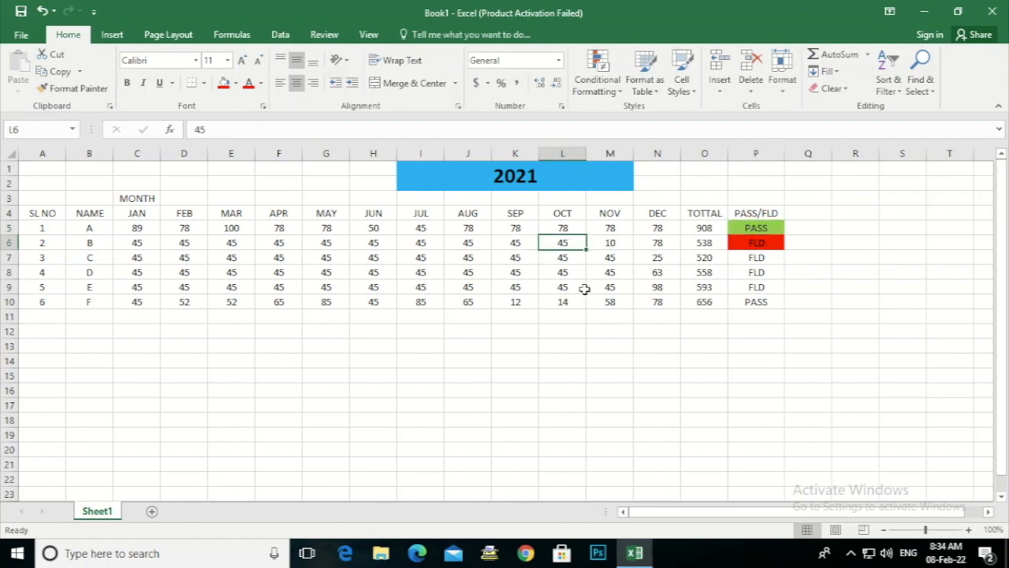
text(98)
key(Return)
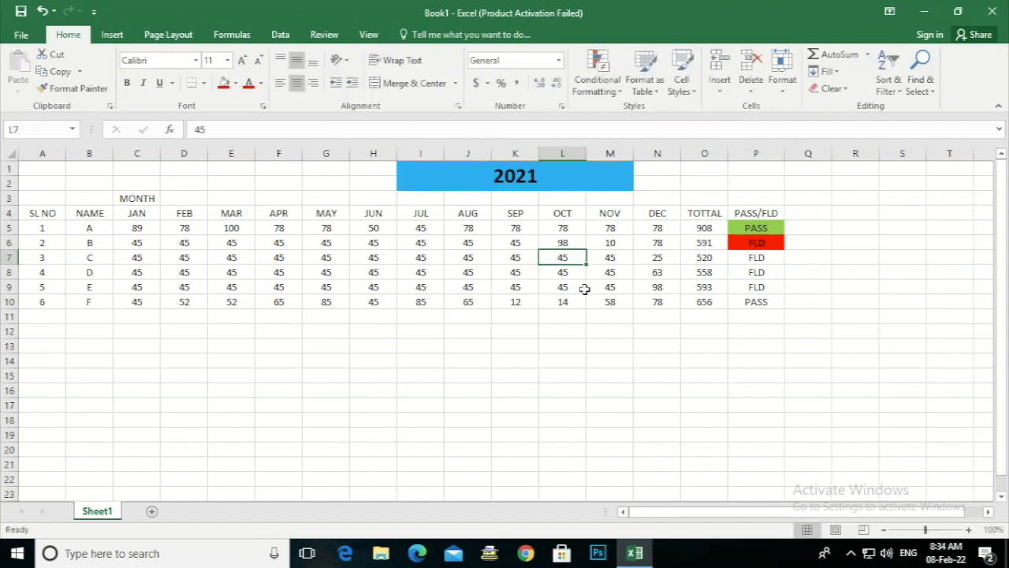
click(502, 245)
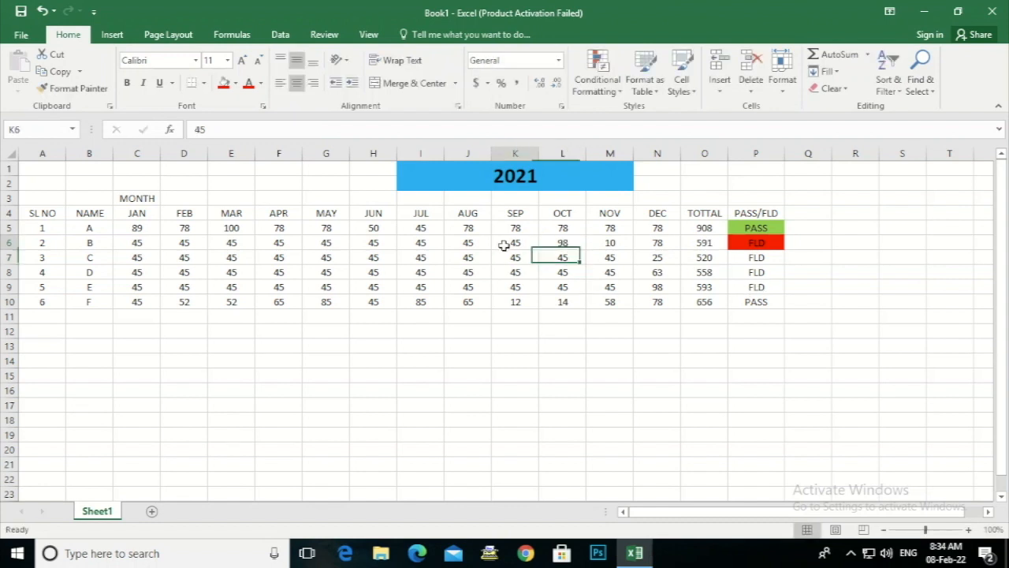
text(98)
key(Return)
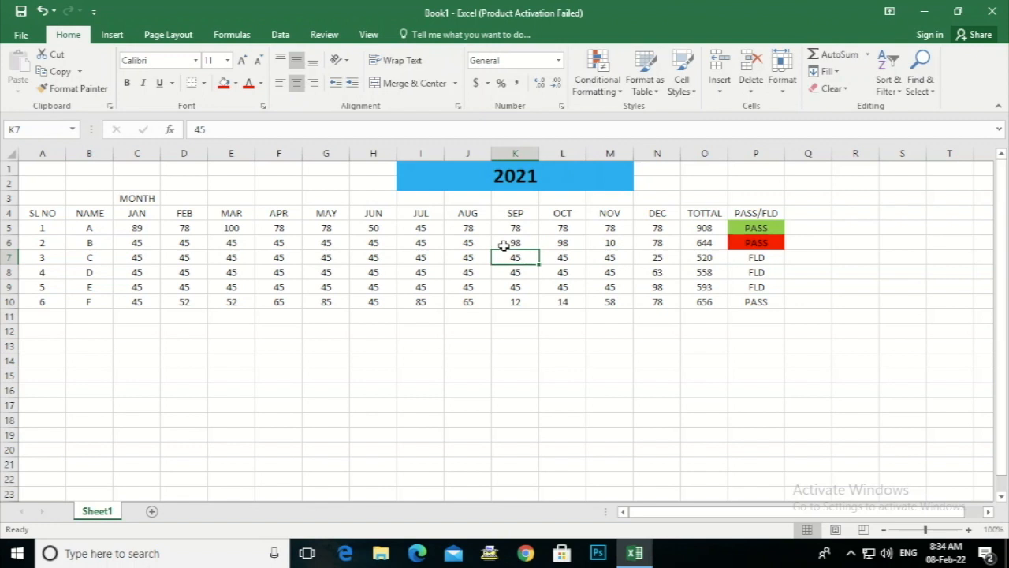
click(776, 245)
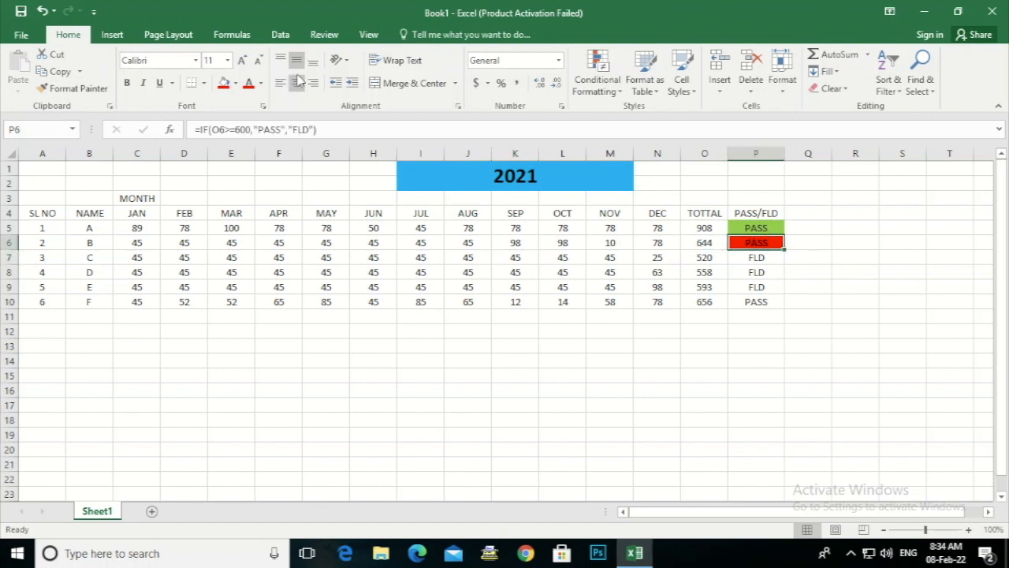
Undo the two mark changes in row 6 and the manual fills of cells P5 and P6.
key(ctrl+z)
key(ctrl+z)
key(ctrl+z)
key(ctrl+z)
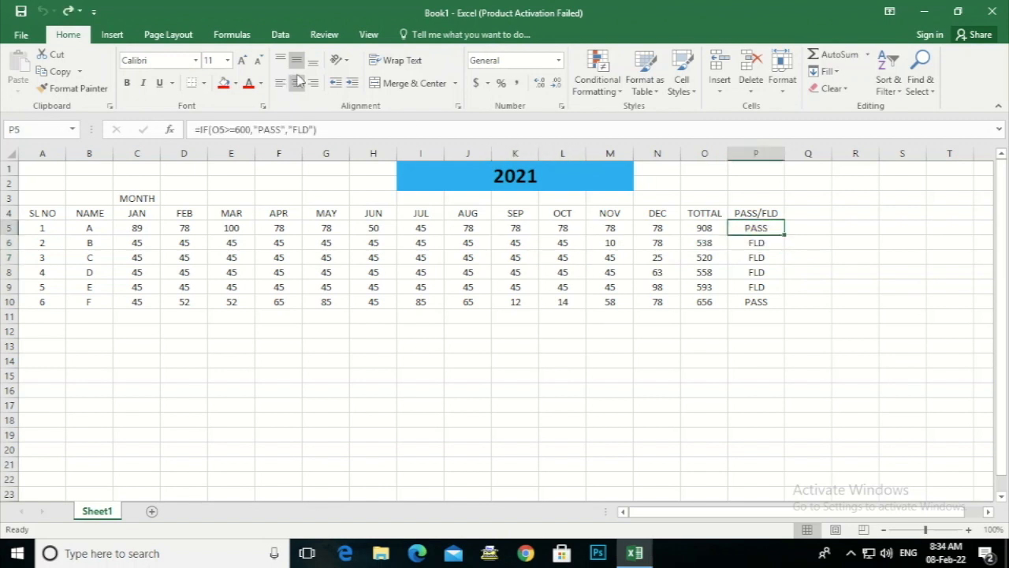
click(841, 315)
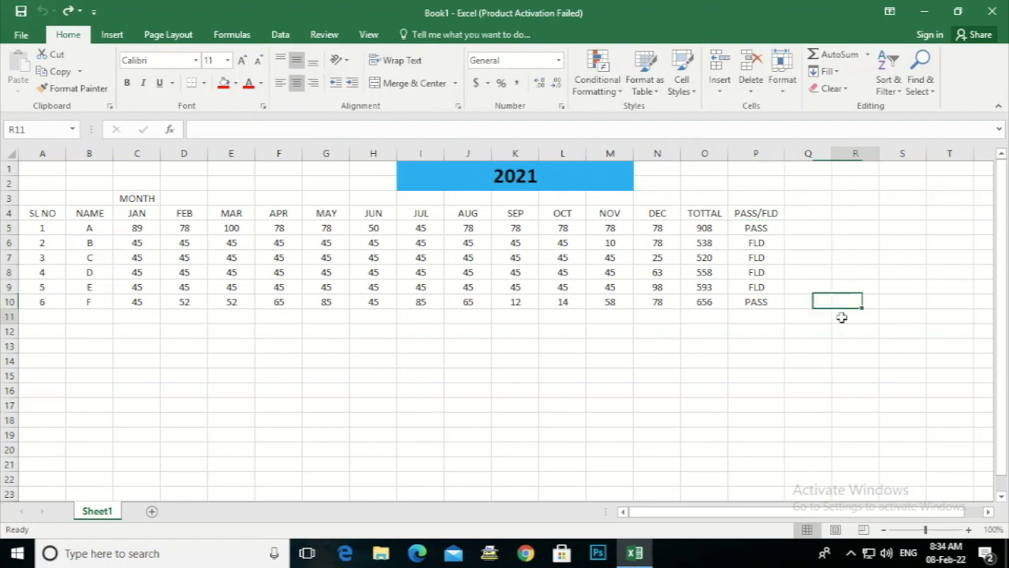
Start an Equal To highlight cells rule for the whole PASS/FLD column P.
click(752, 153)
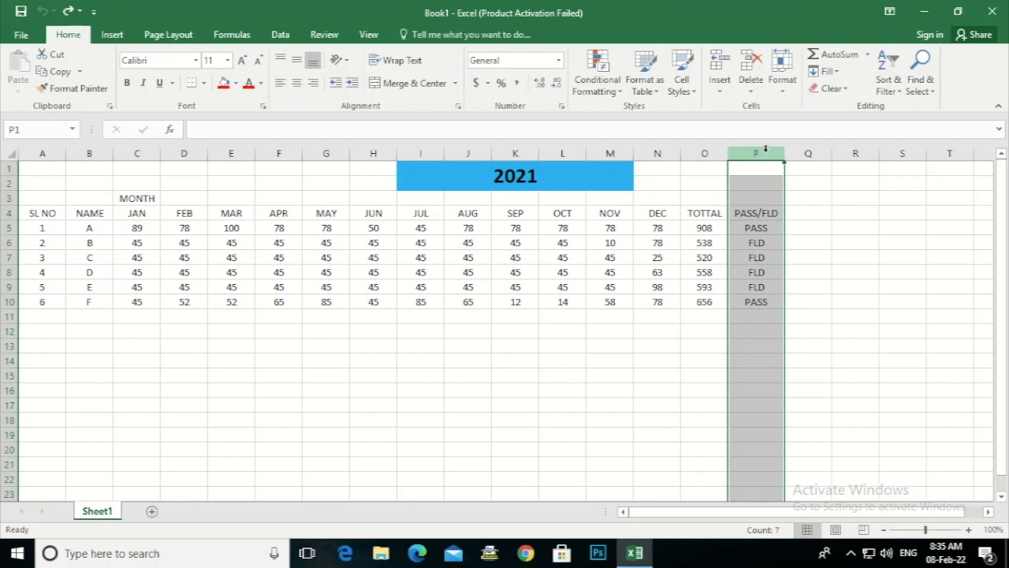
click(597, 86)
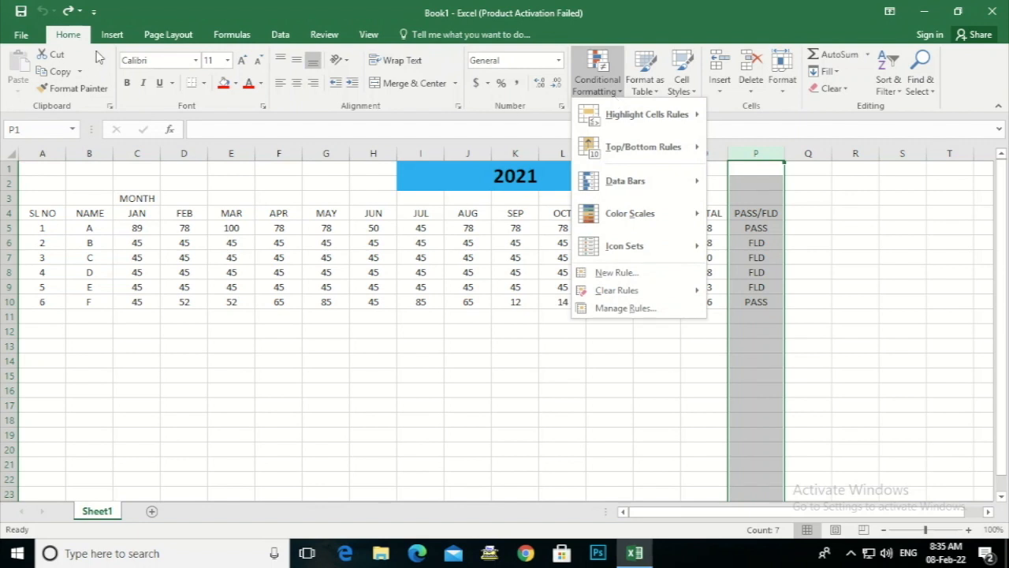
click(66, 38)
double_click(66, 38)
click(66, 40)
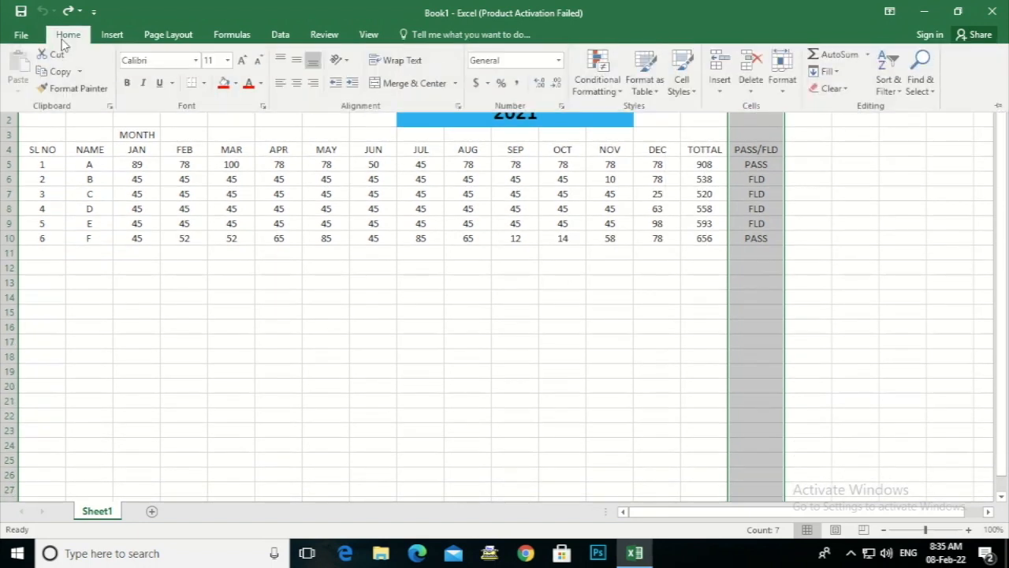
double_click(71, 43)
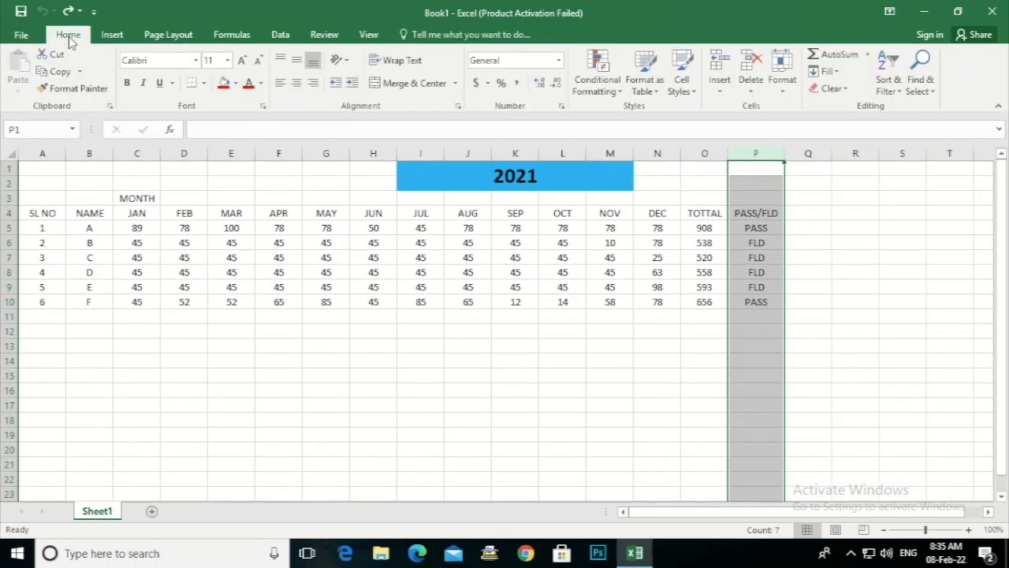
click(607, 92)
mouse_move(613, 115)
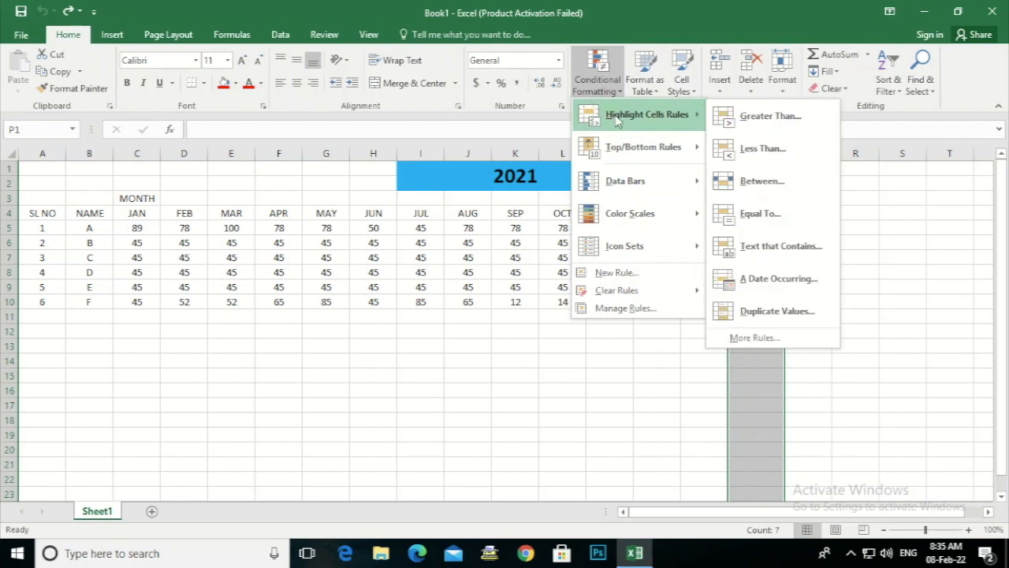
click(757, 211)
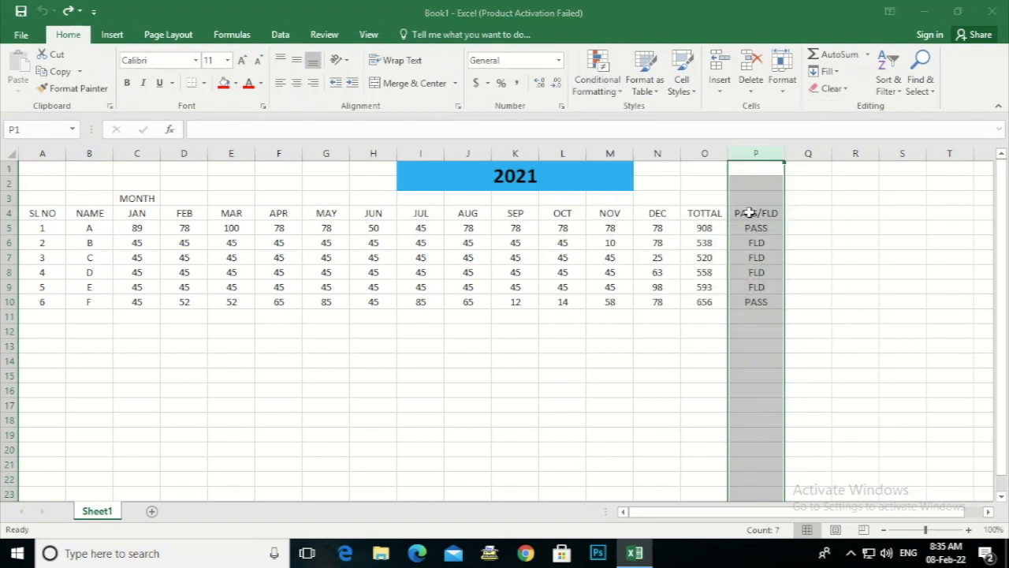
drag(737, 240, 416, 303)
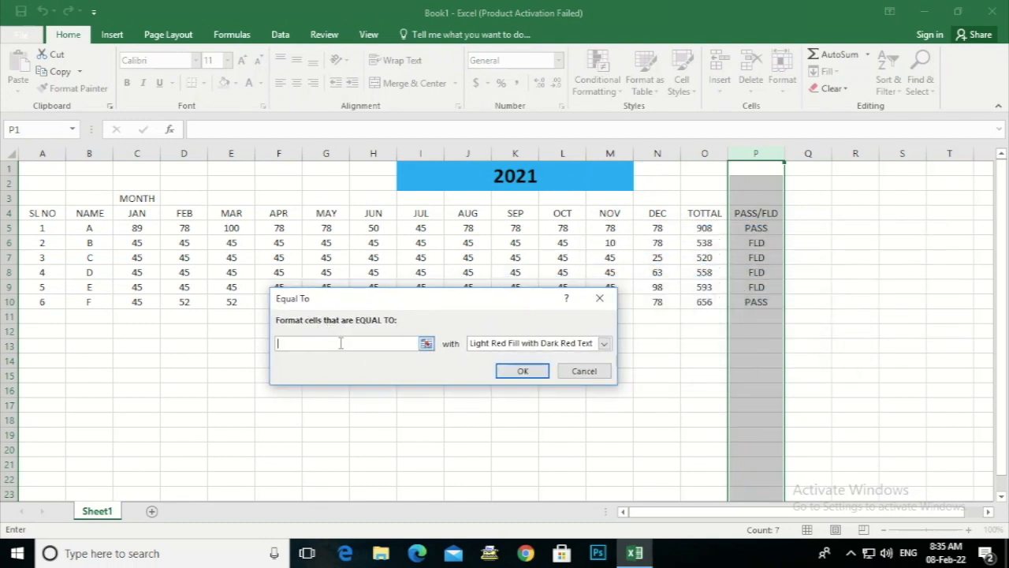
Enter "pass" as the value that cells must equal in the rule.
text(pass)
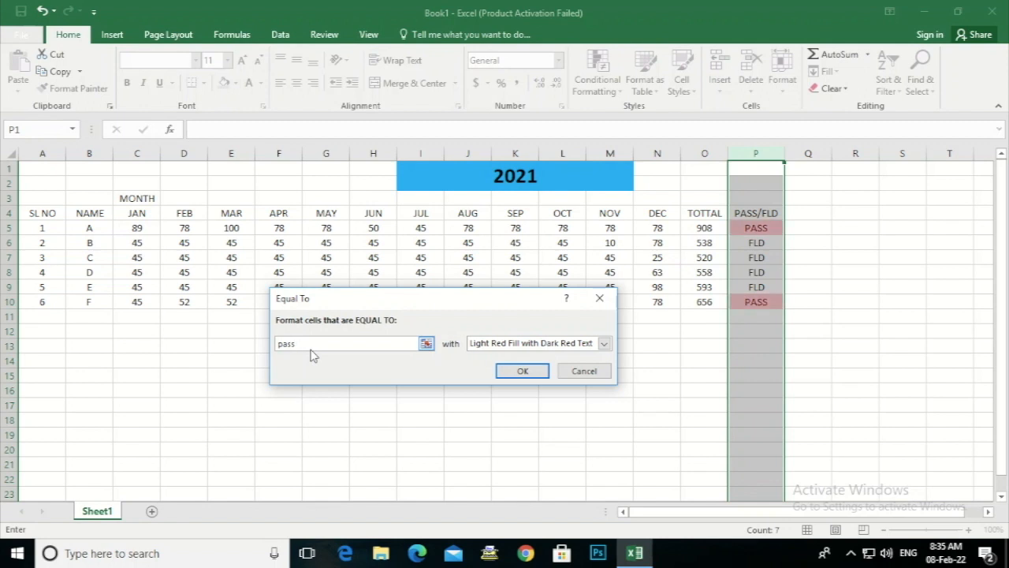
key(BackSpace)
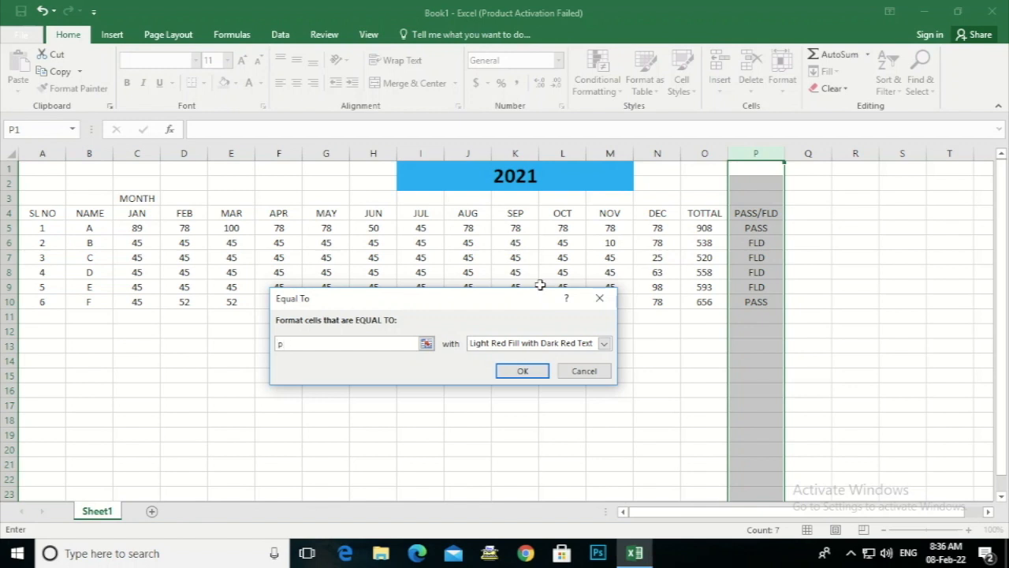
text(ss)
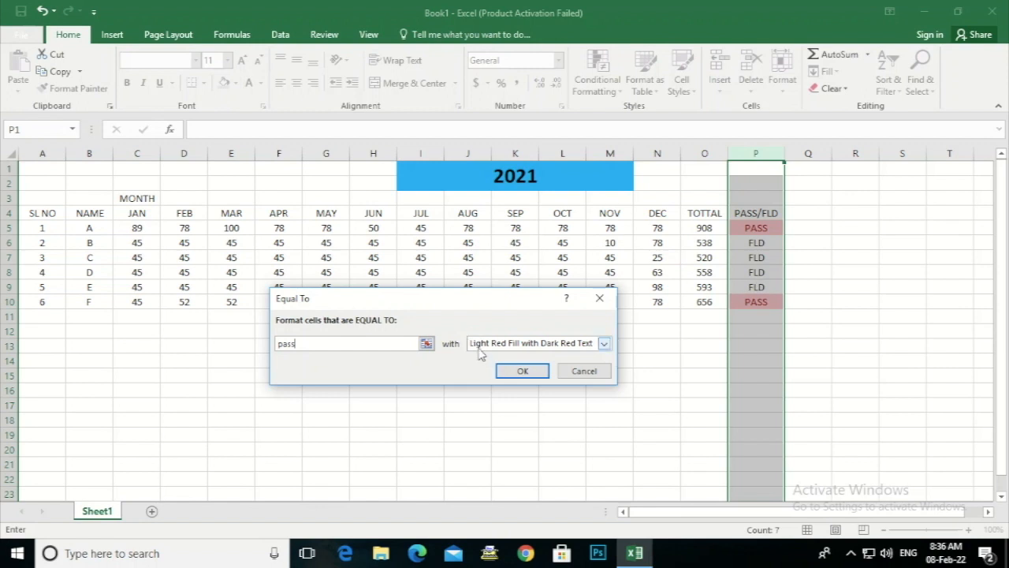
Try the preset formats Yellow Fill with Dark Yellow Text and Light Red Fill for the rule.
click(604, 344)
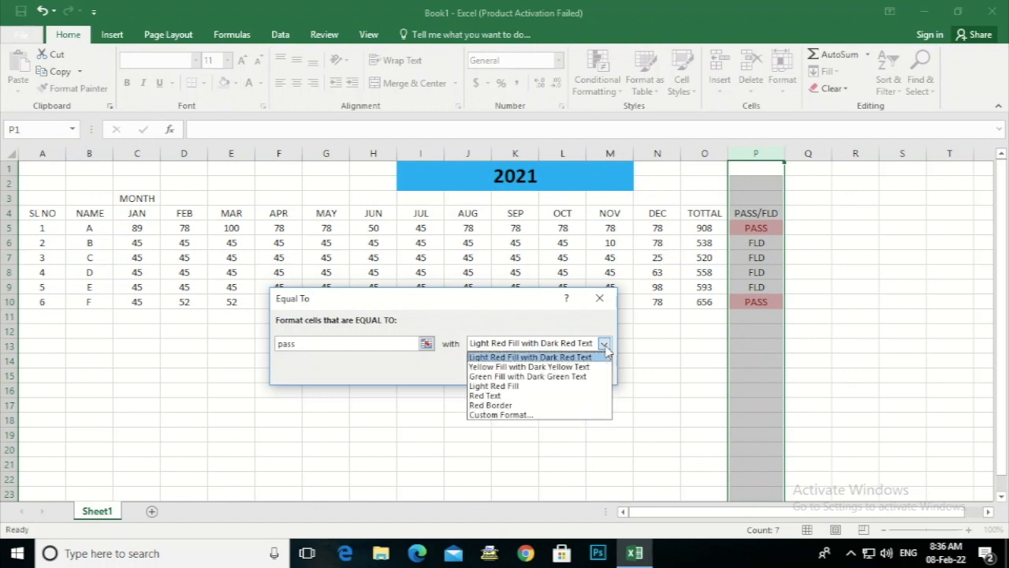
click(561, 367)
click(604, 345)
click(516, 385)
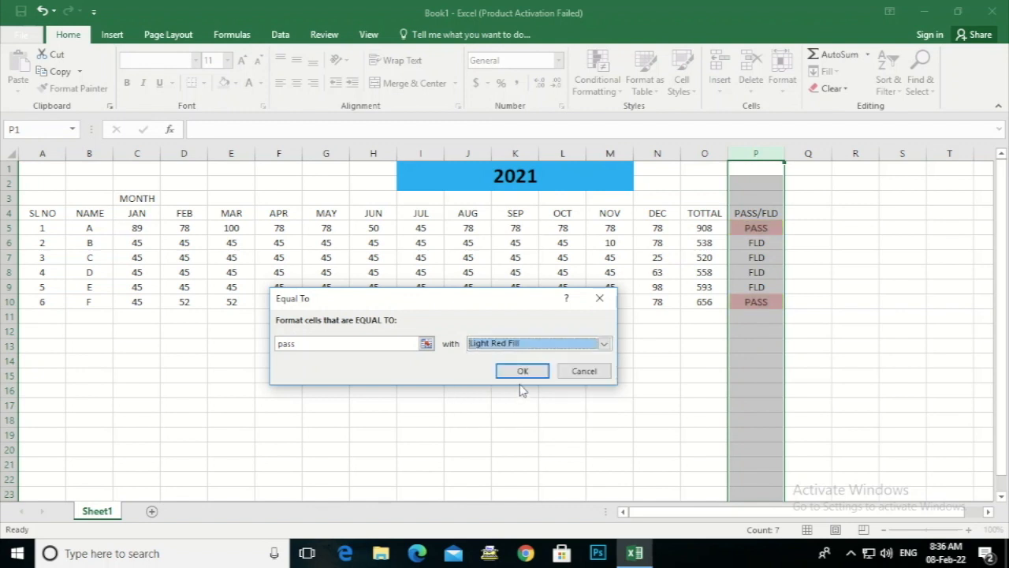
Give the rule a custom format with the standard light green as background color.
click(603, 344)
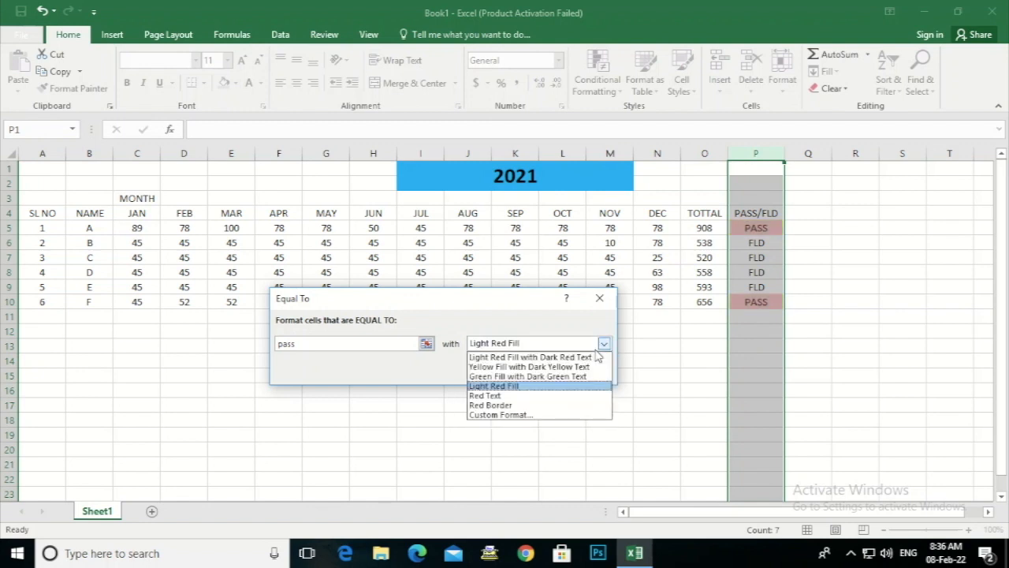
click(502, 415)
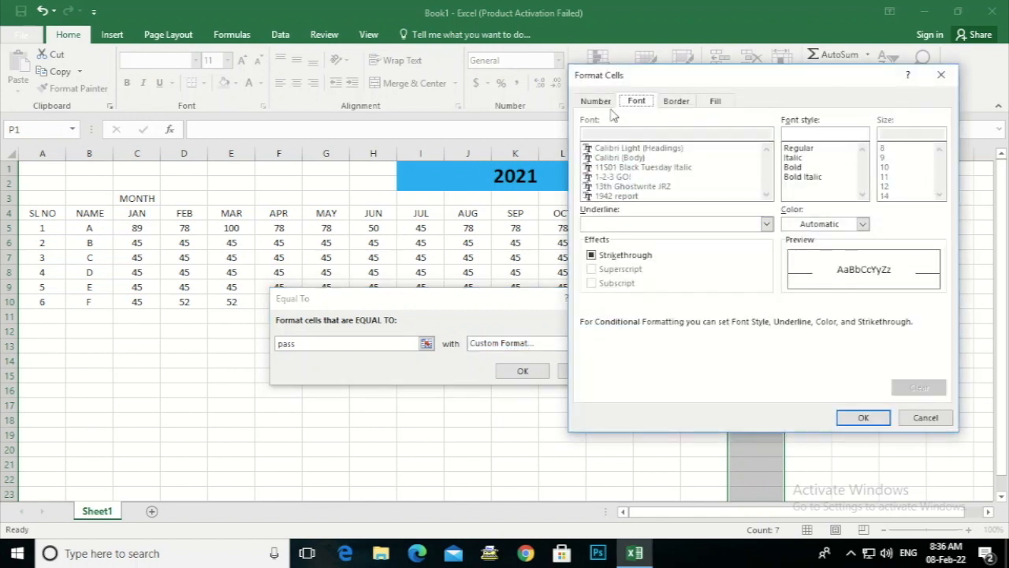
click(714, 103)
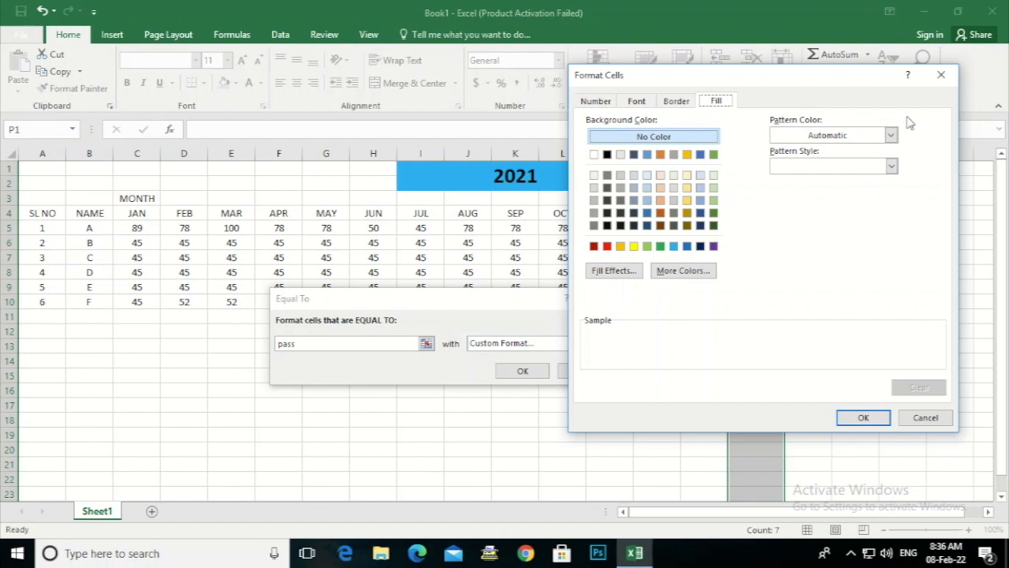
drag(764, 81, 593, 108)
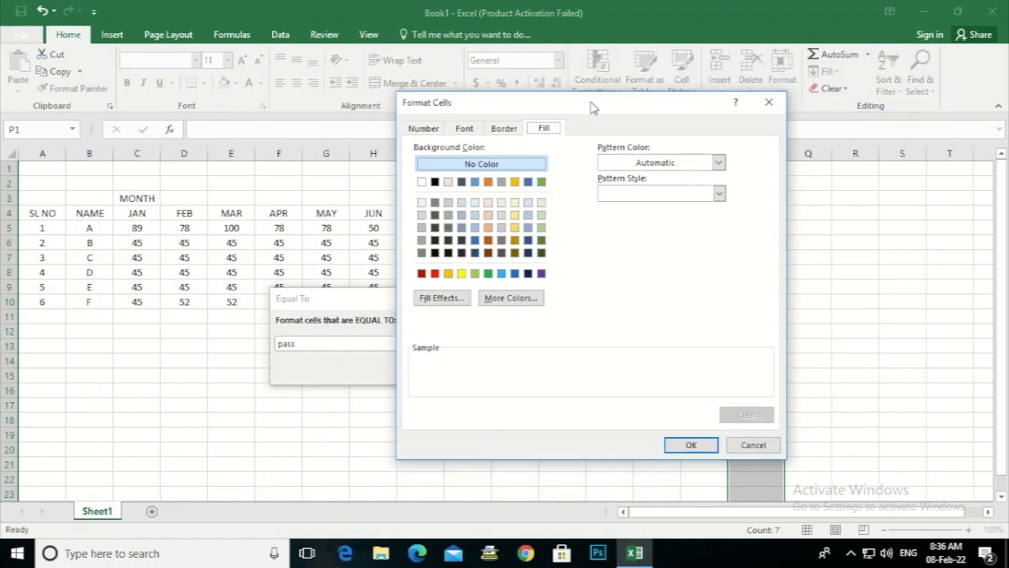
click(474, 273)
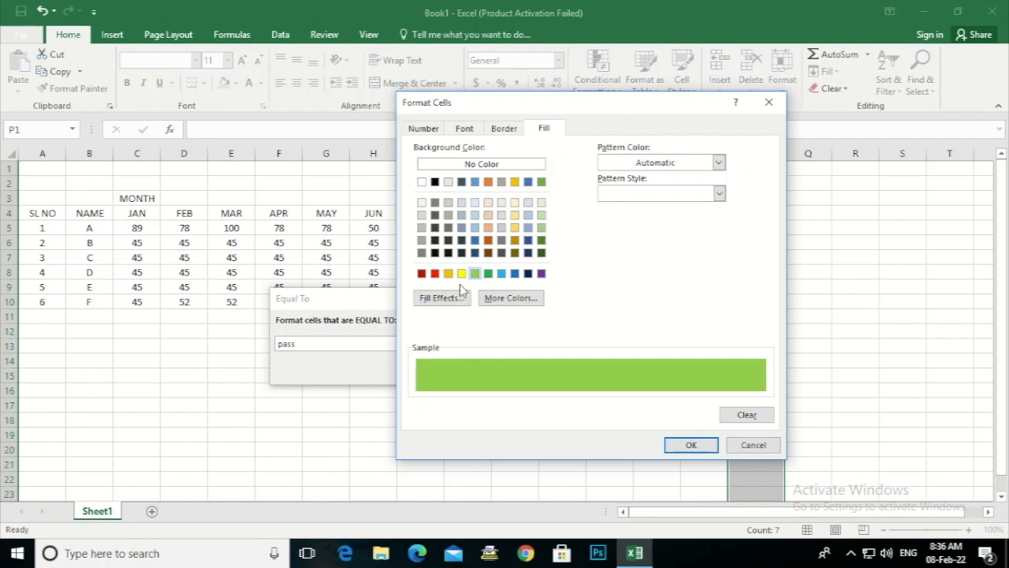
click(510, 298)
click(670, 153)
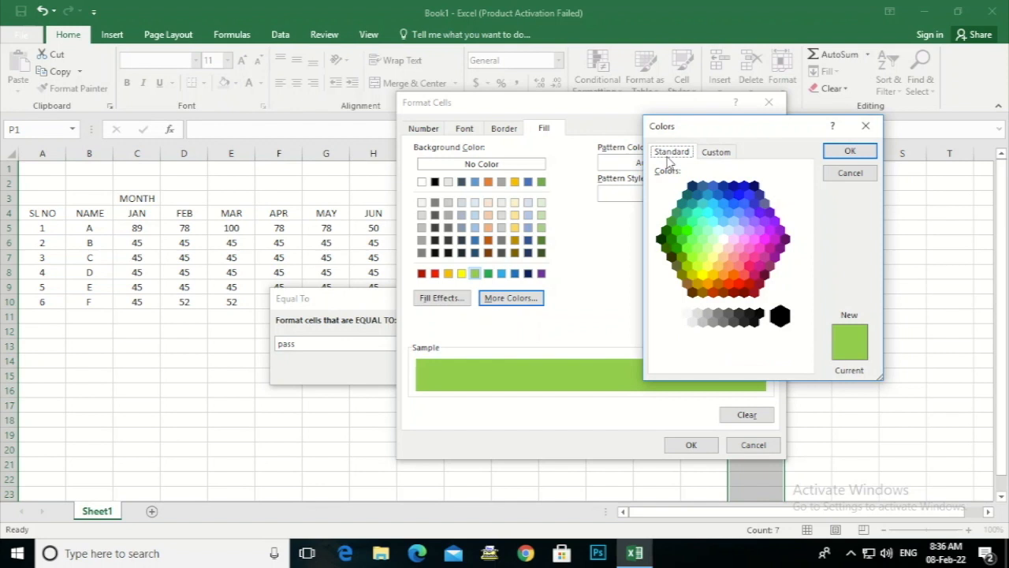
click(659, 241)
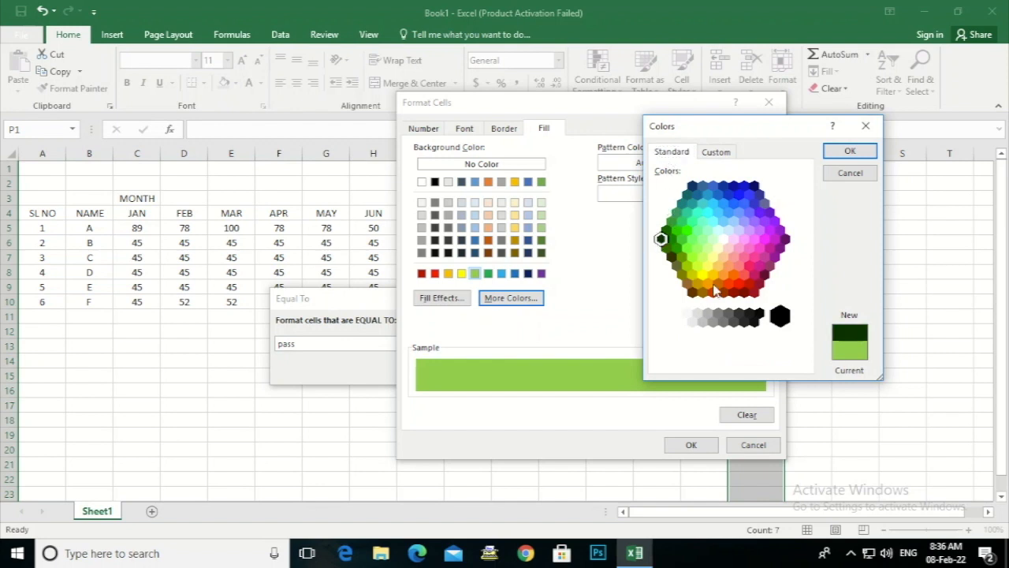
click(847, 175)
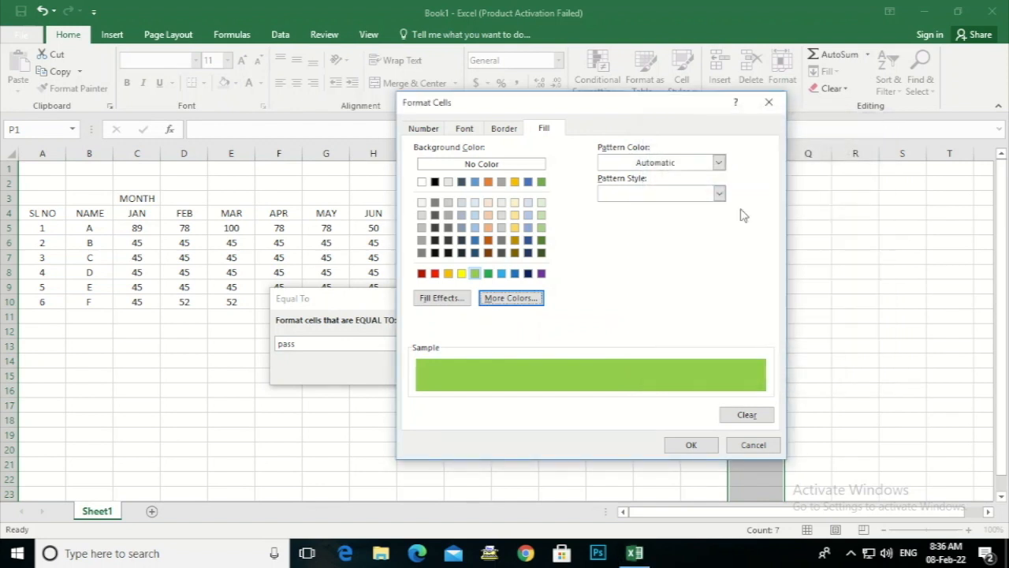
Change the "pass" rule's custom fill to the standard green and apply the rule to column P.
click(488, 273)
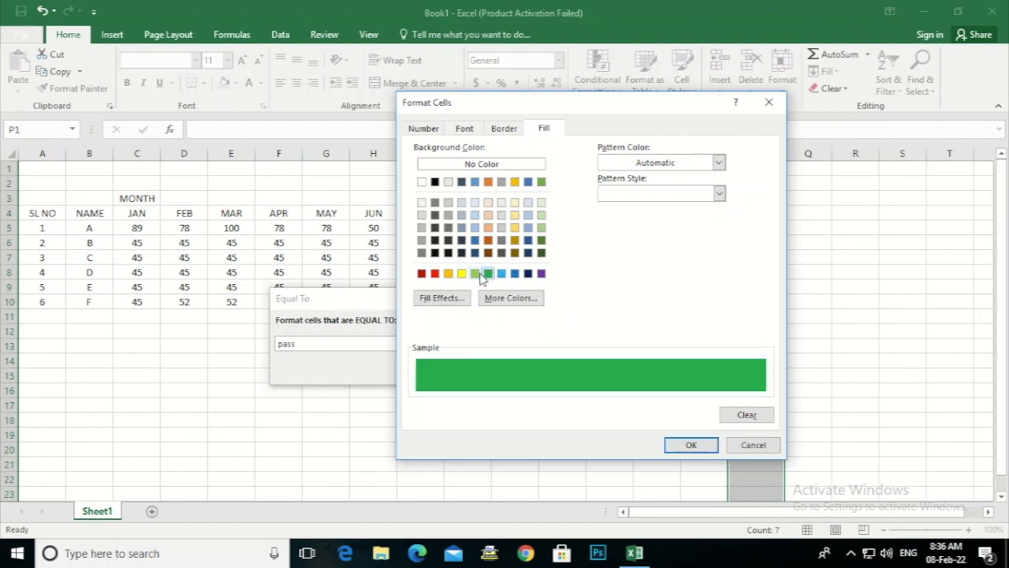
click(704, 447)
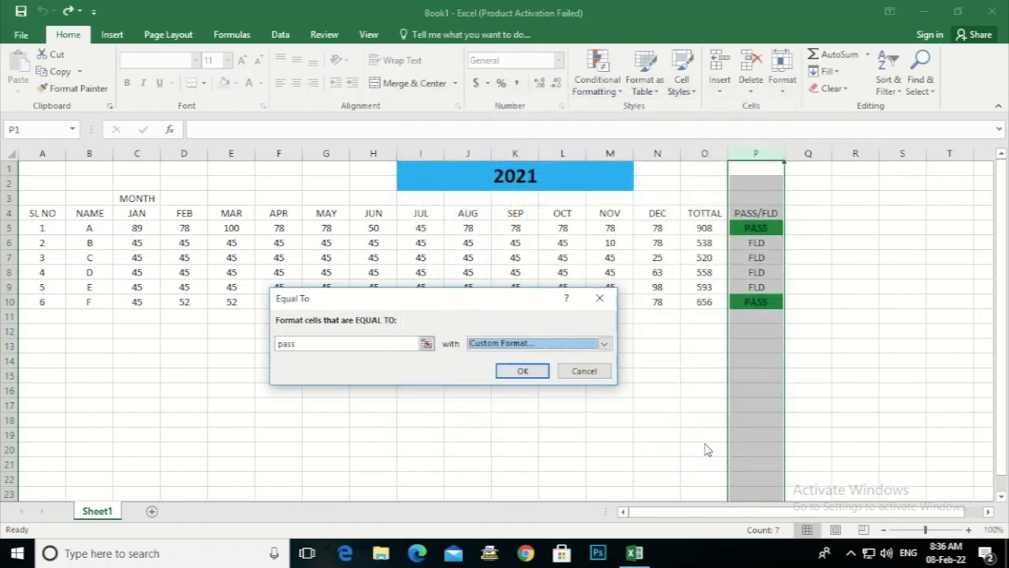
click(544, 369)
click(613, 364)
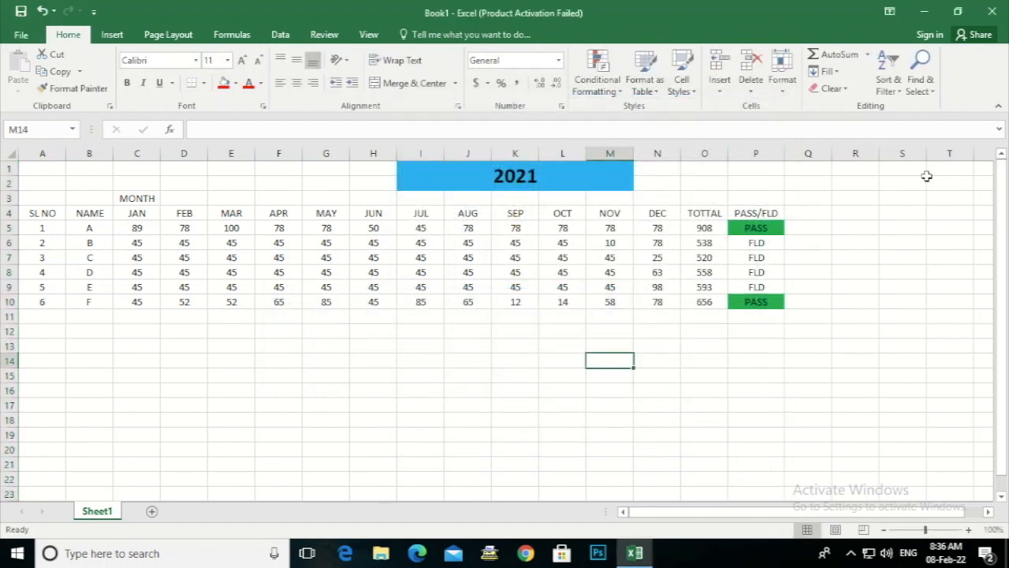
Start another Equal To highlight rule for the whole PASS/FLD column P, with "fld" as the value to match.
click(763, 150)
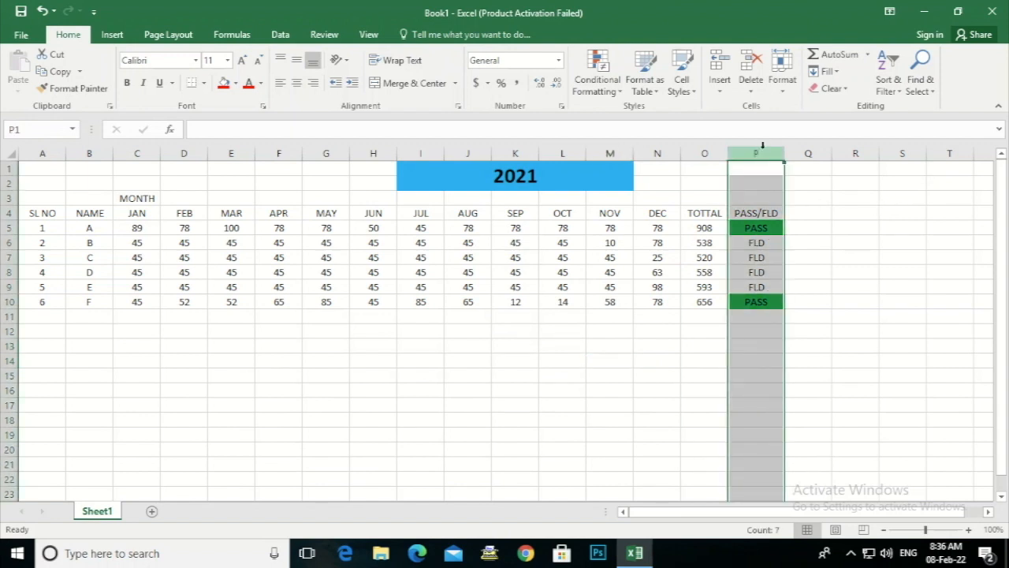
click(858, 255)
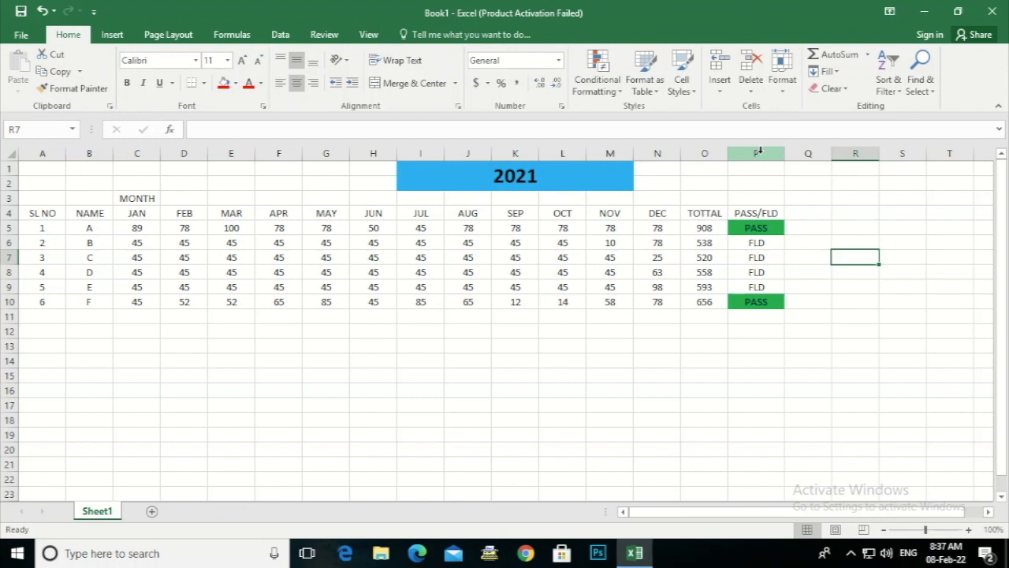
click(759, 151)
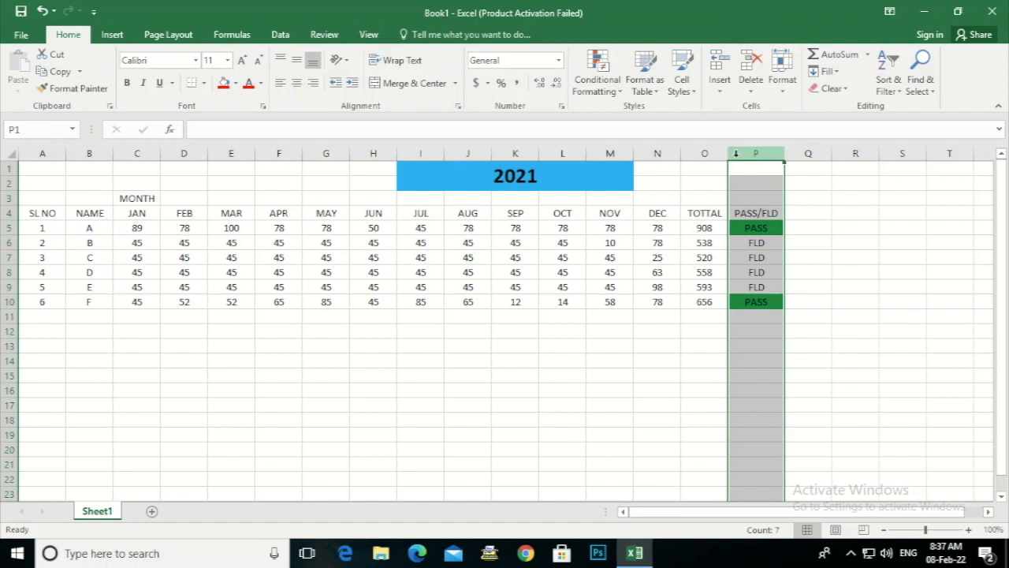
click(597, 85)
mouse_move(613, 116)
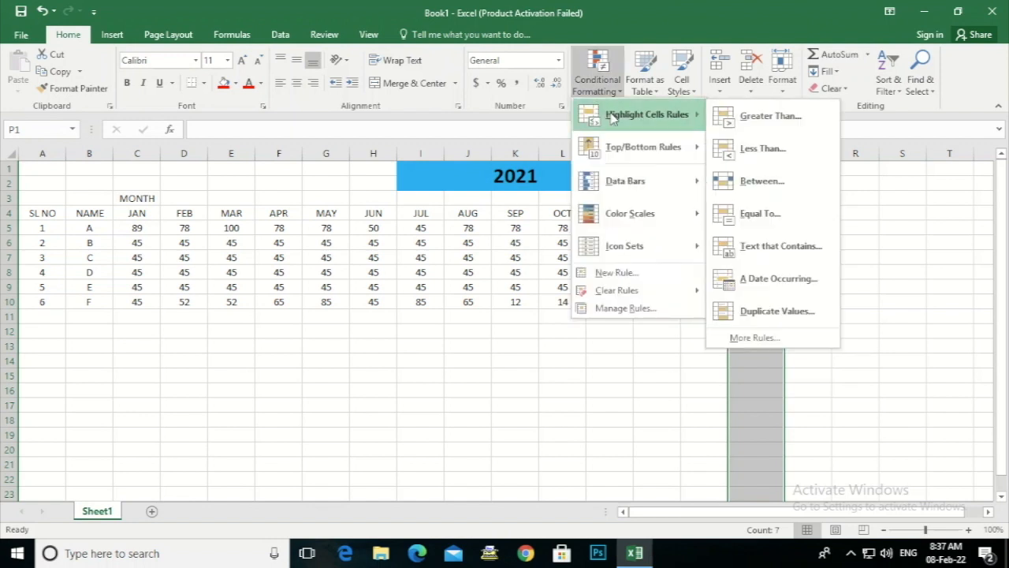
click(757, 214)
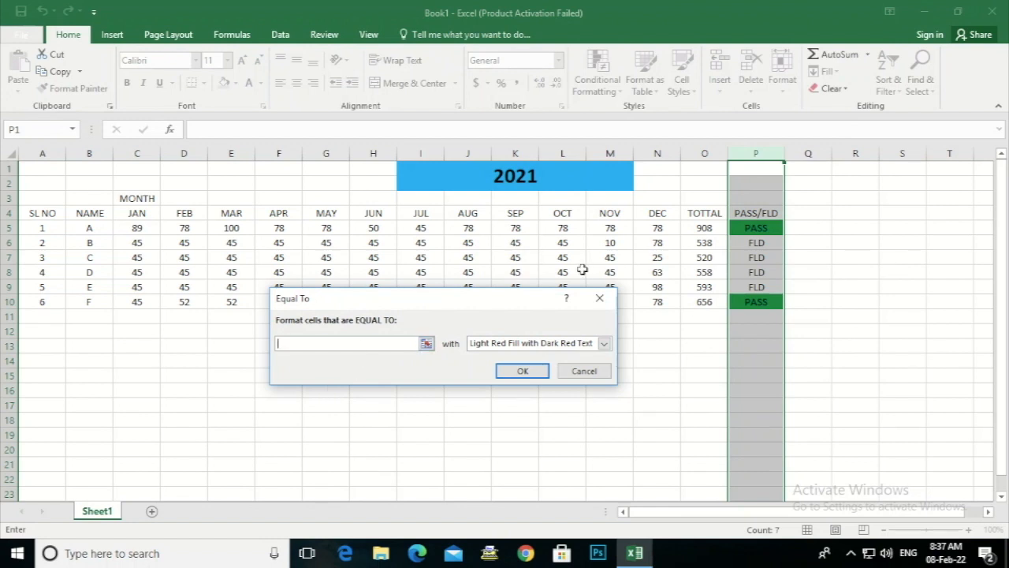
text(fld)
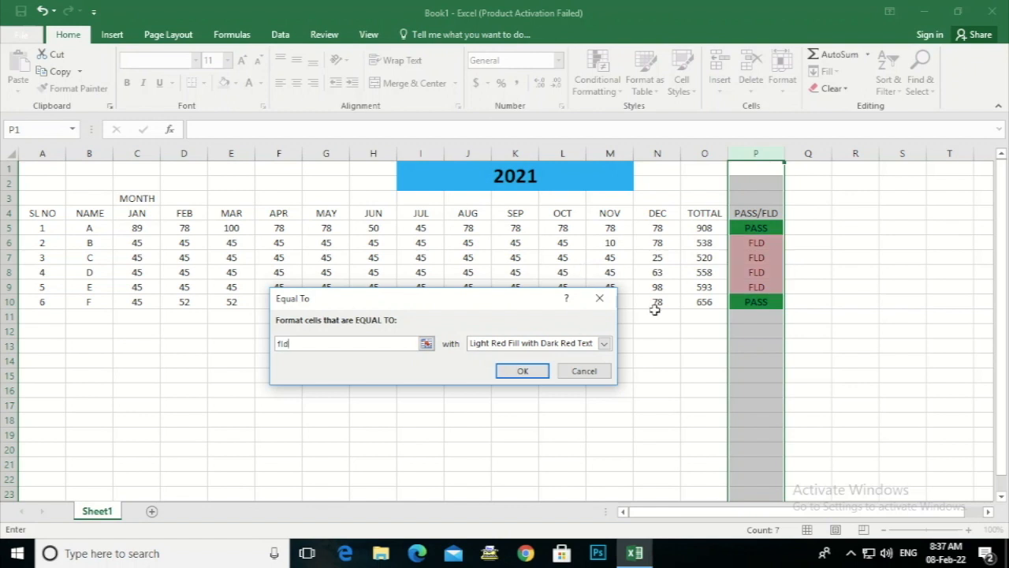
Give the "fld" rule a custom format with the standard red background color and apply the rule.
click(604, 343)
click(485, 416)
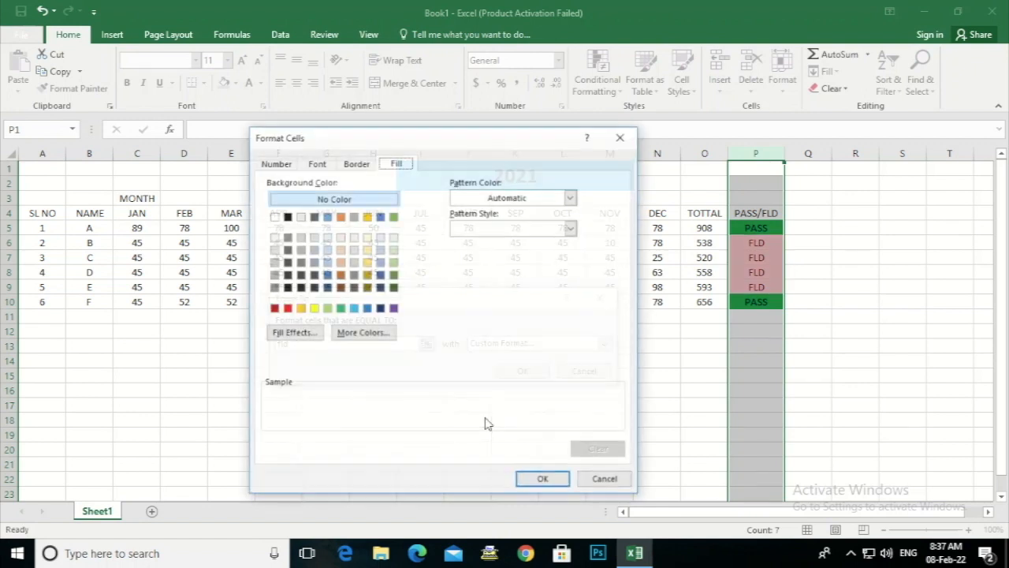
click(287, 308)
click(541, 480)
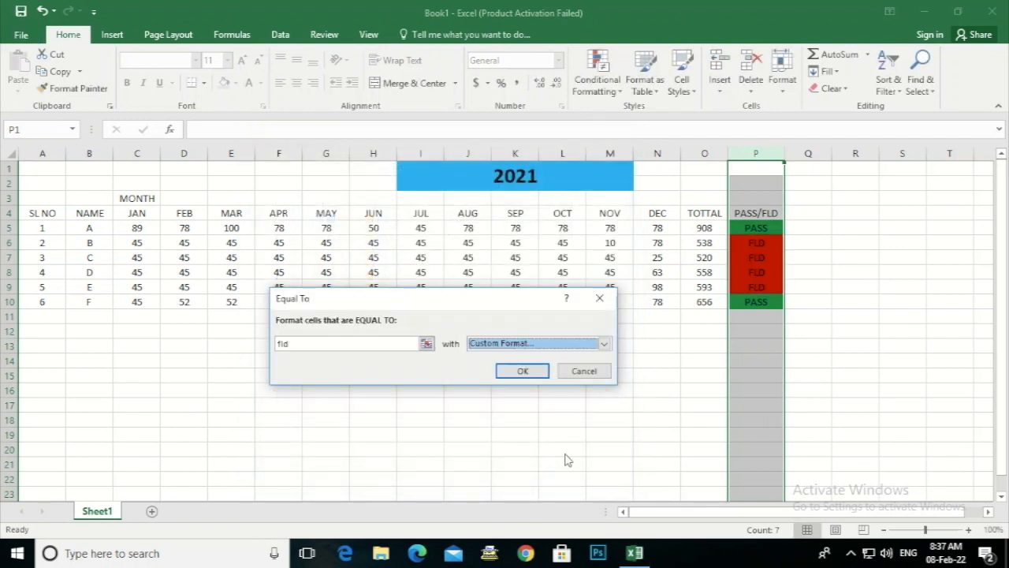
click(523, 371)
click(886, 319)
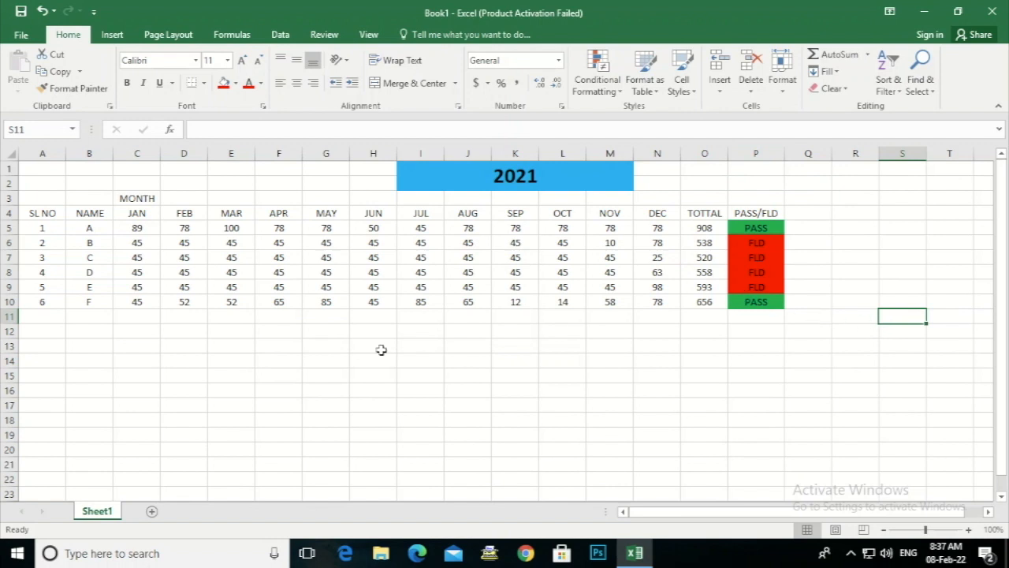
Start a new record in row 11 with serial number 7, name G and a JAN mark of 78.
click(50, 318)
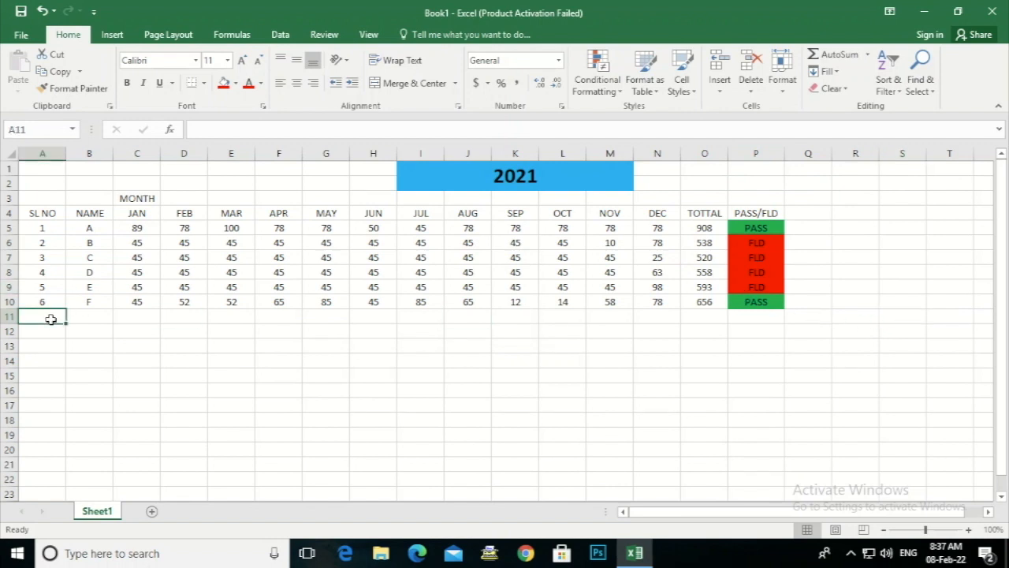
text(7)
click(94, 315)
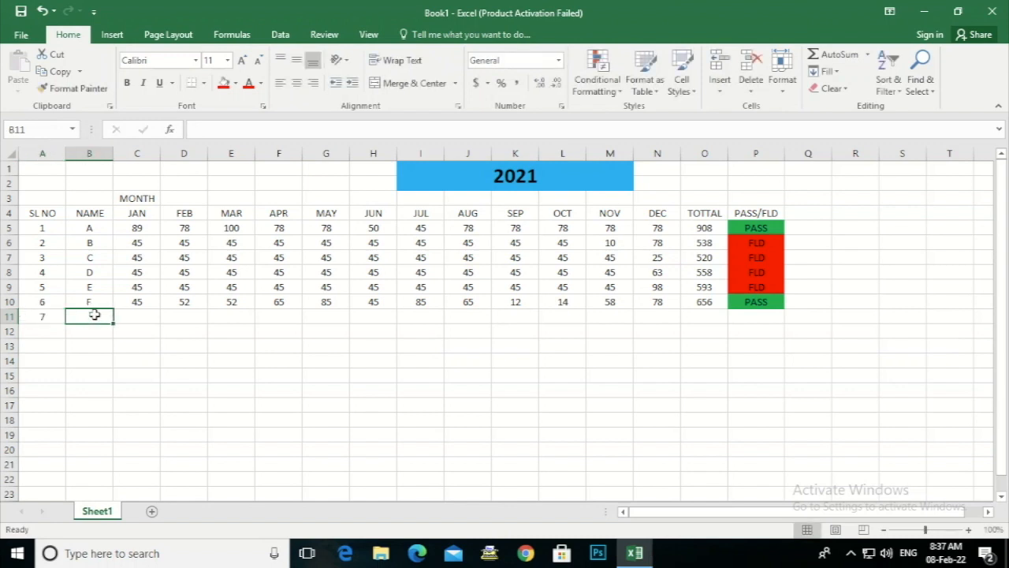
text(g)
click(135, 317)
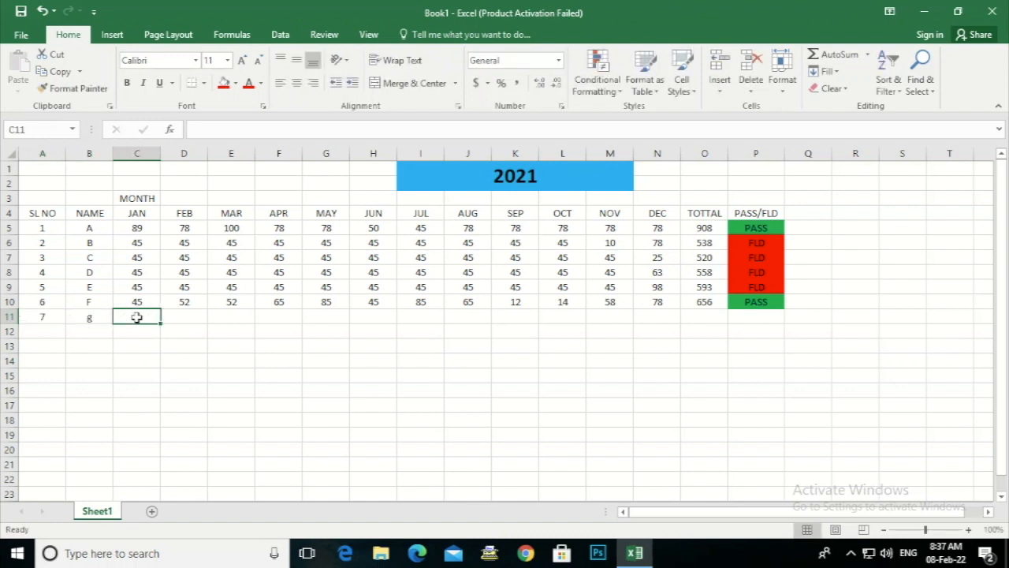
click(95, 316)
text(G)
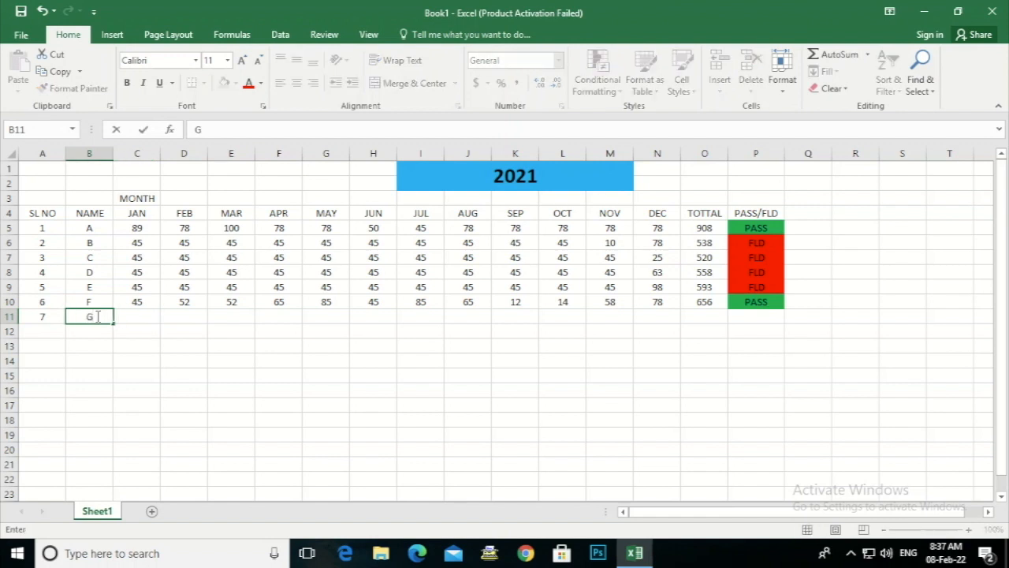
click(154, 315)
text(78)
key(Return)
text(12)
key(Return)
text(36)
key(Return)
text(96)
key(ctrl+Return)
key(Return)
text(54)
key(Return)
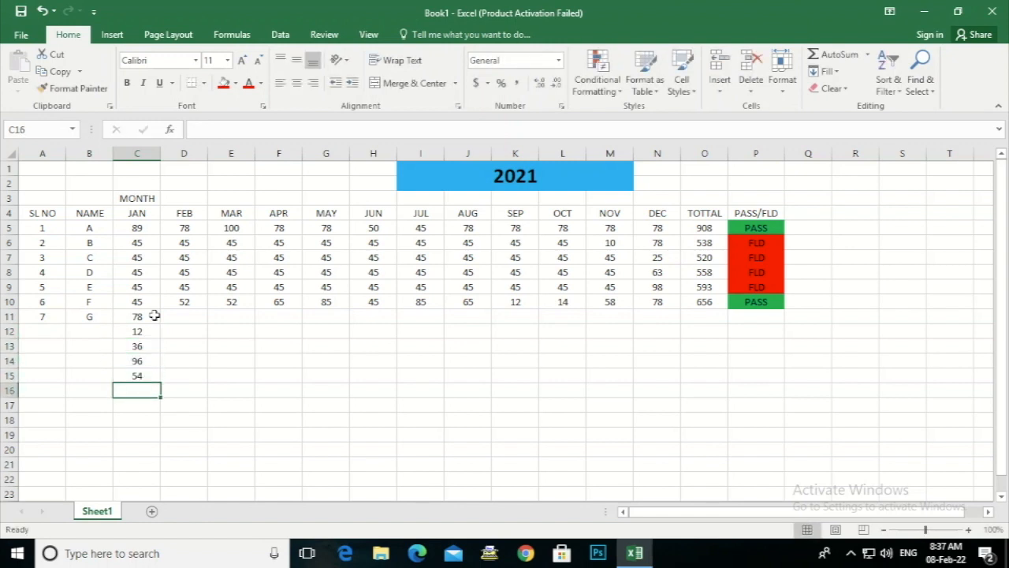
drag(140, 331, 141, 376)
key(Delete)
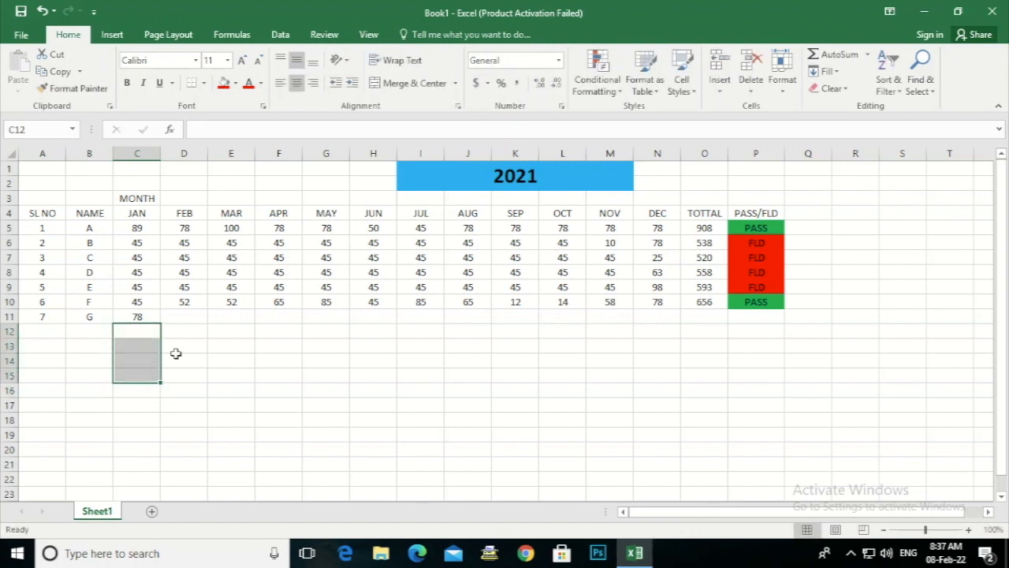
Fill in row 11's FEB to JUN marks with 45, 45, 858, 96 and 78.
click(182, 316)
text(454)
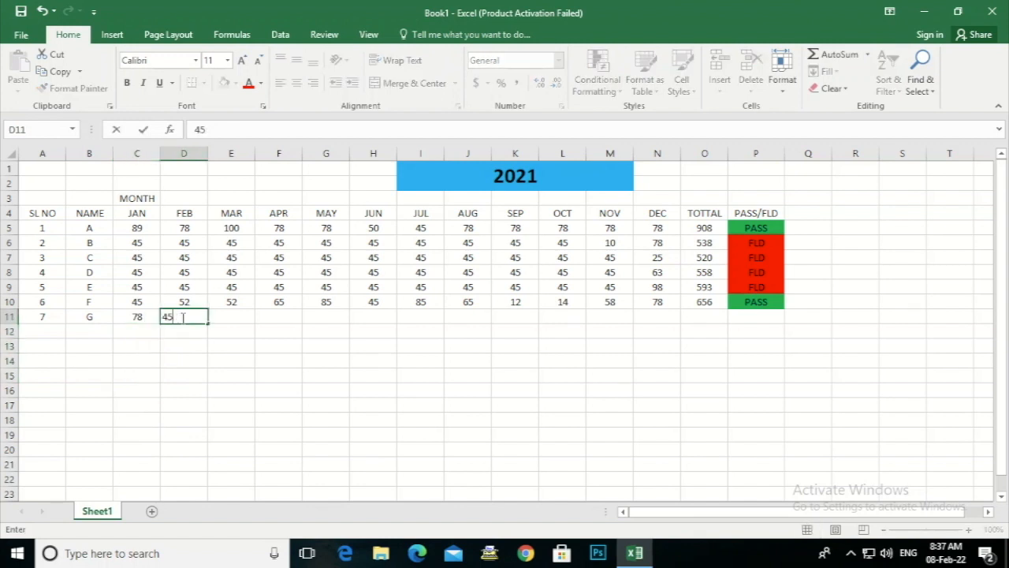
key(Tab)
text(45)
key(Tab)
text(858)
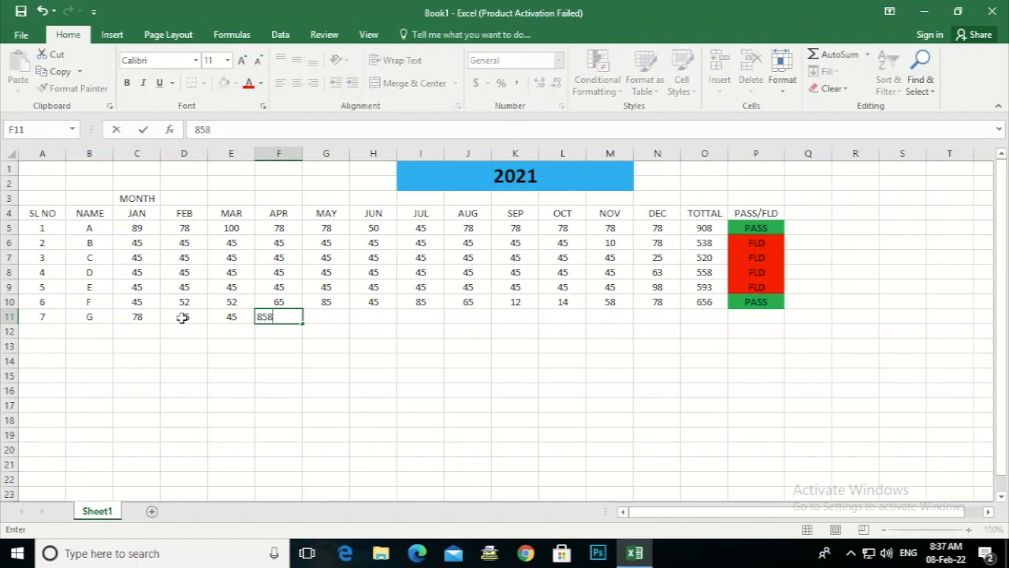
key(Tab)
text(96)
key(Tab)
text(78)
key(Tab)
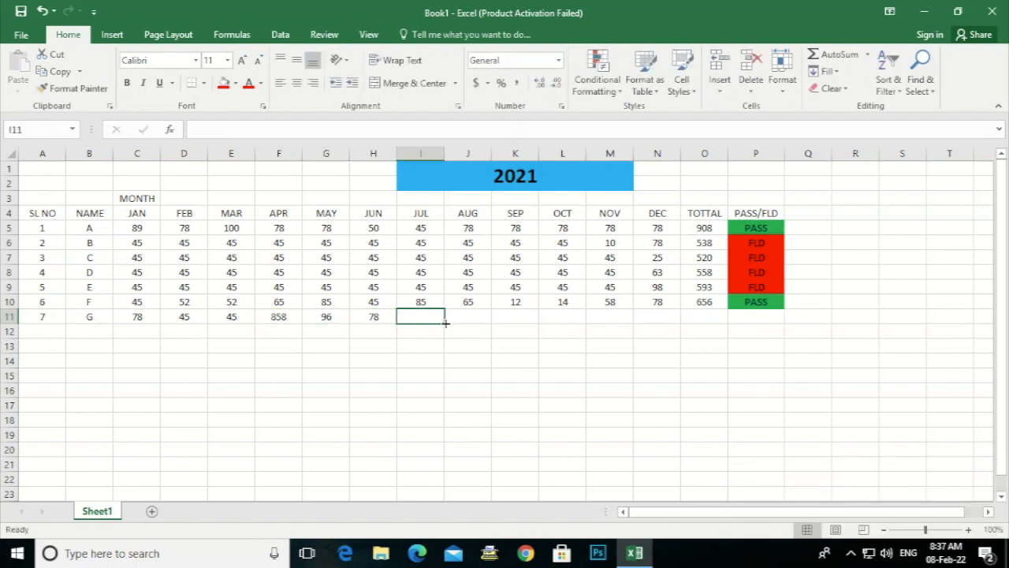
Fill in row 11's JUL to DEC marks with 45, 96, 54, 45, 20 and 78.
click(985, 459)
text(45)
key(Tab)
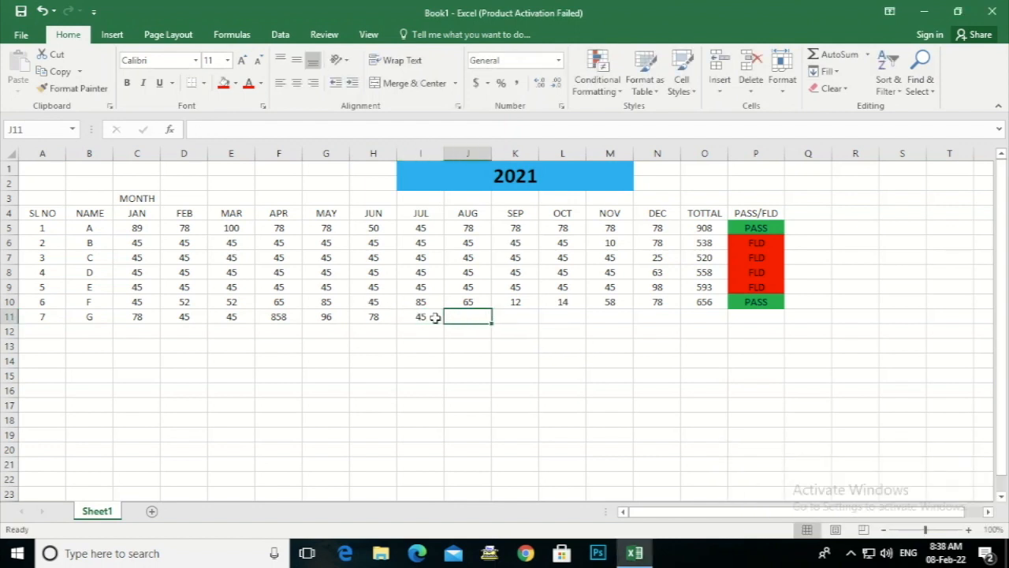
text(96)
key(Tab)
text(54)
key(Tab)
text(45)
key(Tab)
text(20)
key(Tab)
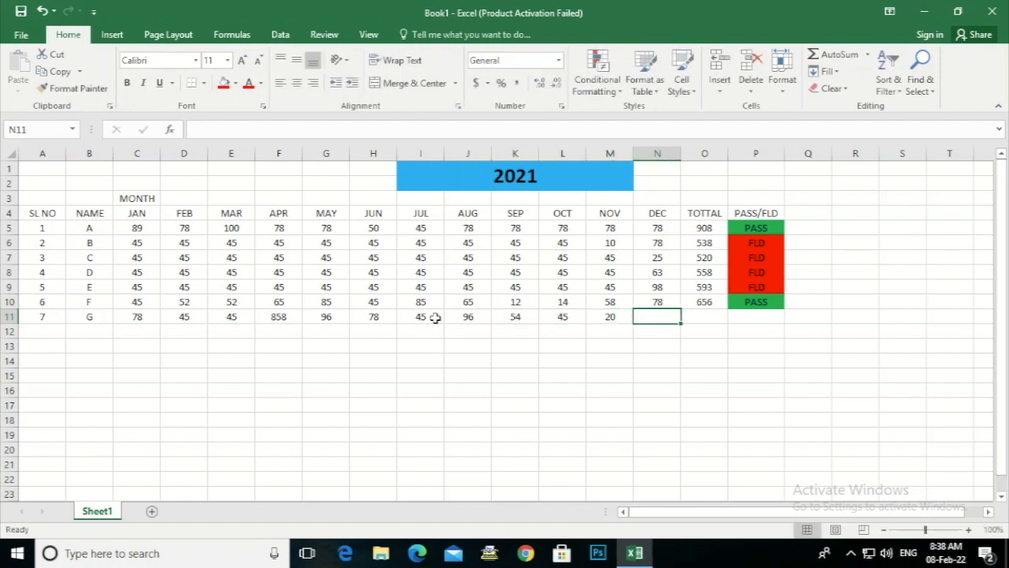
text(78)
key(Return)
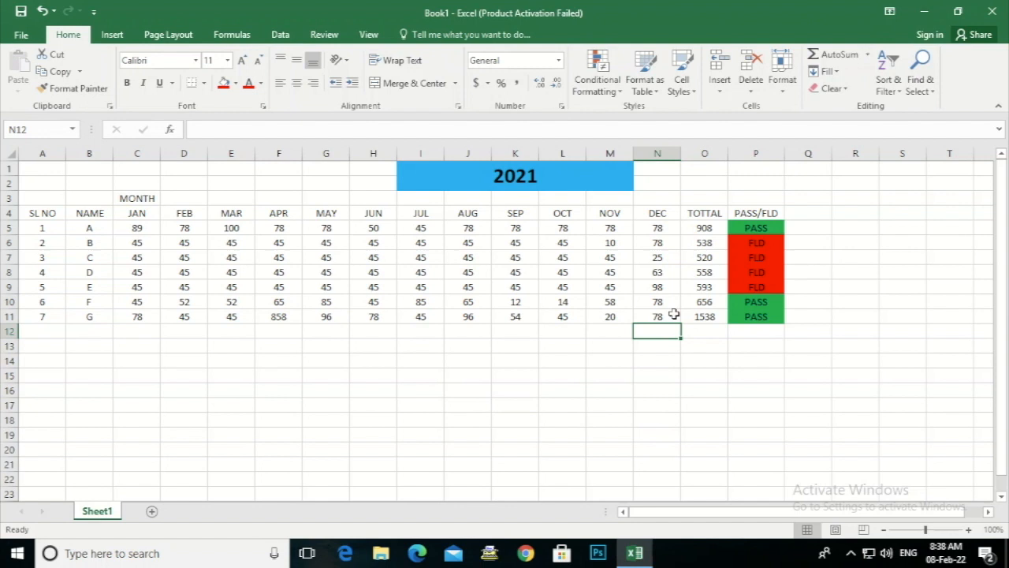
Correct the APR mark in row 11 to 45.
click(282, 316)
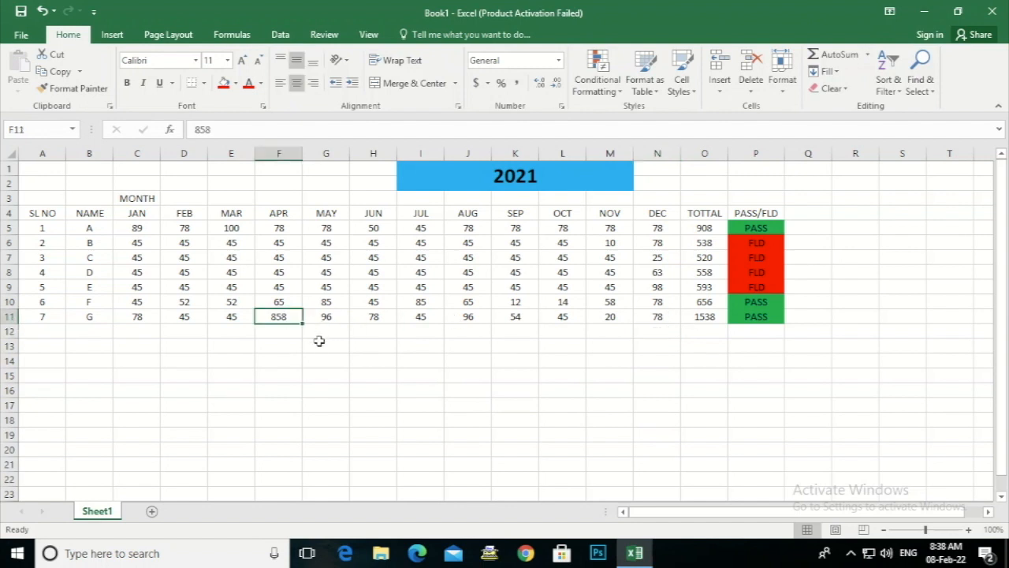
text(45)
key(Return)
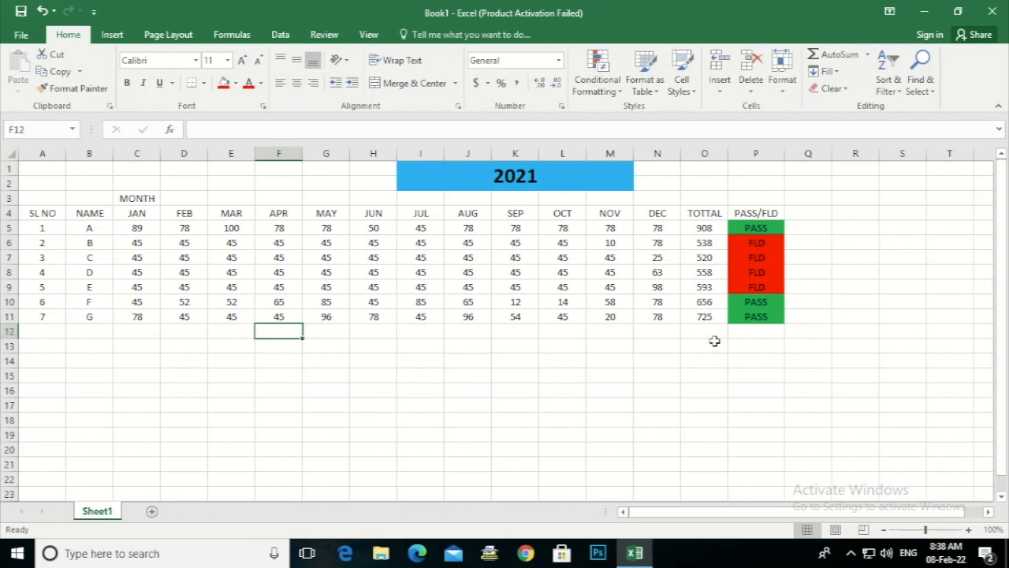
Lower the JAN mark in row 11 to 10.
click(139, 316)
text(7)
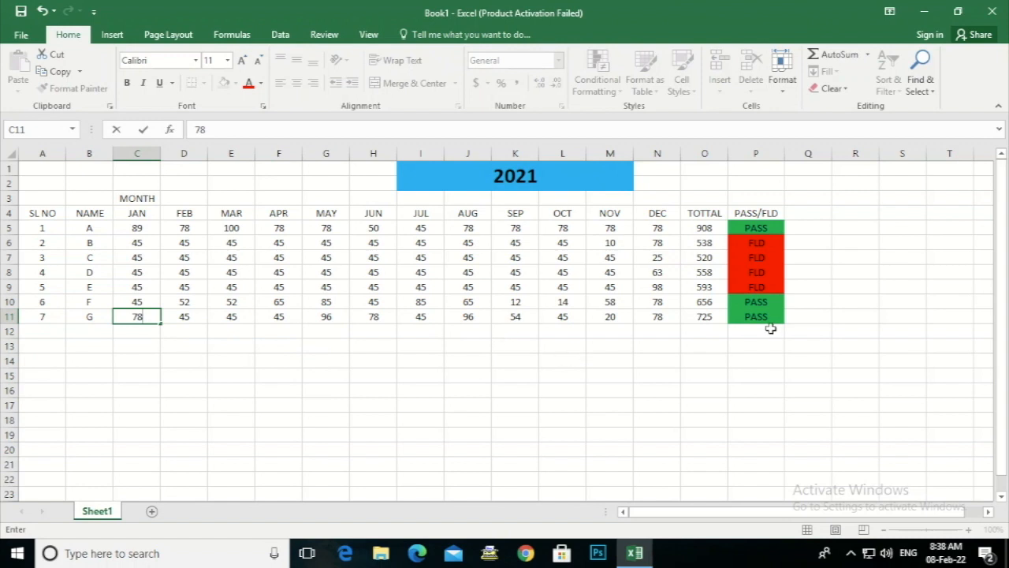
key(Escape)
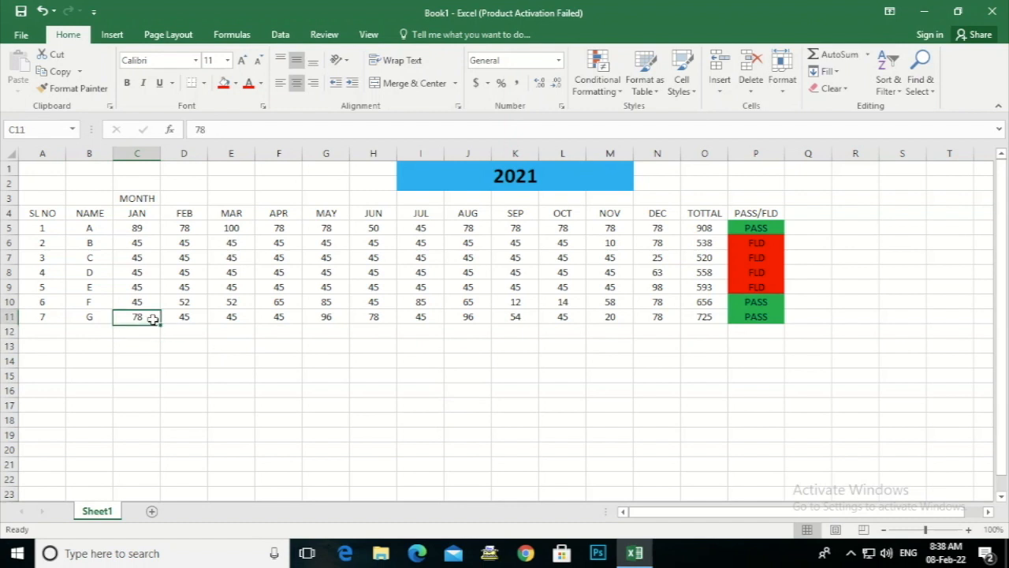
text(10)
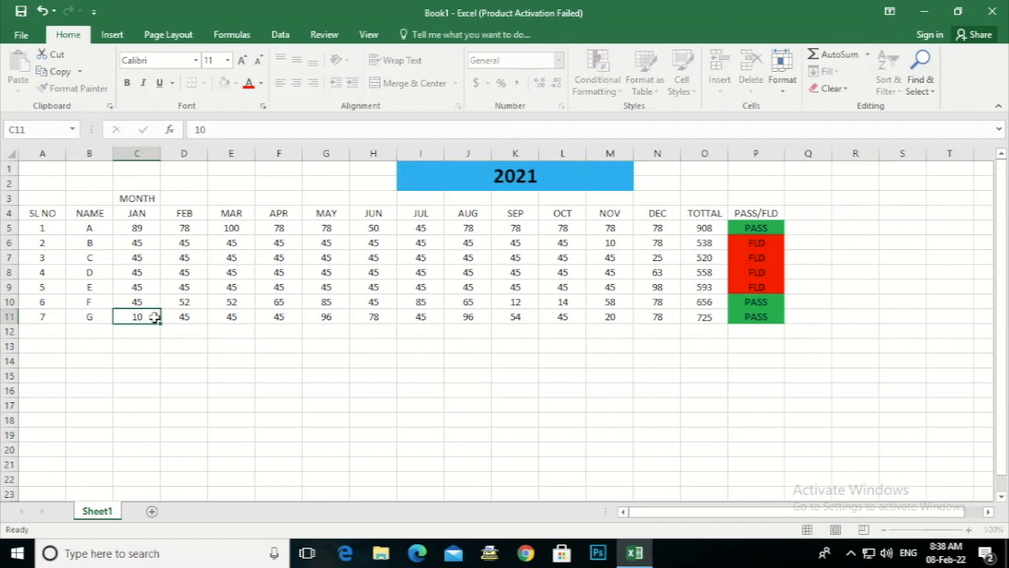
key(Return)
Change row 11's FEB mark to 140 and its MAR mark to 10.
click(185, 316)
text(140)
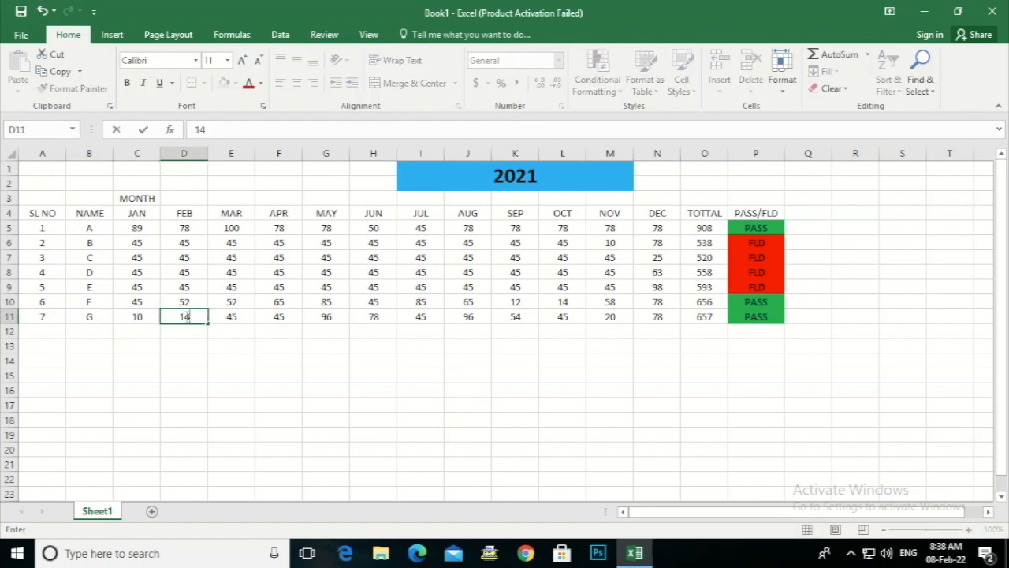
key(Return)
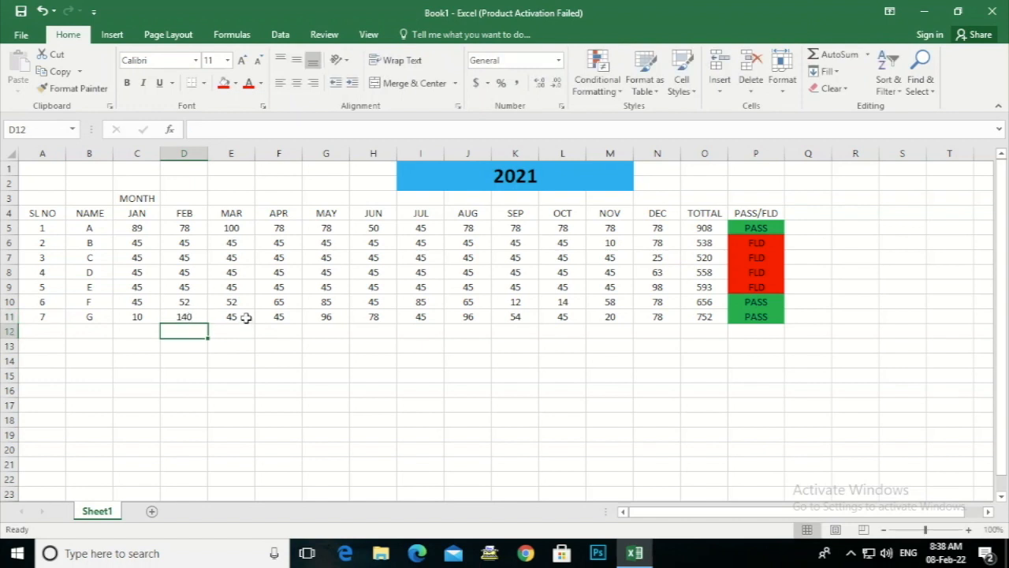
click(244, 318)
text(10)
key(Return)
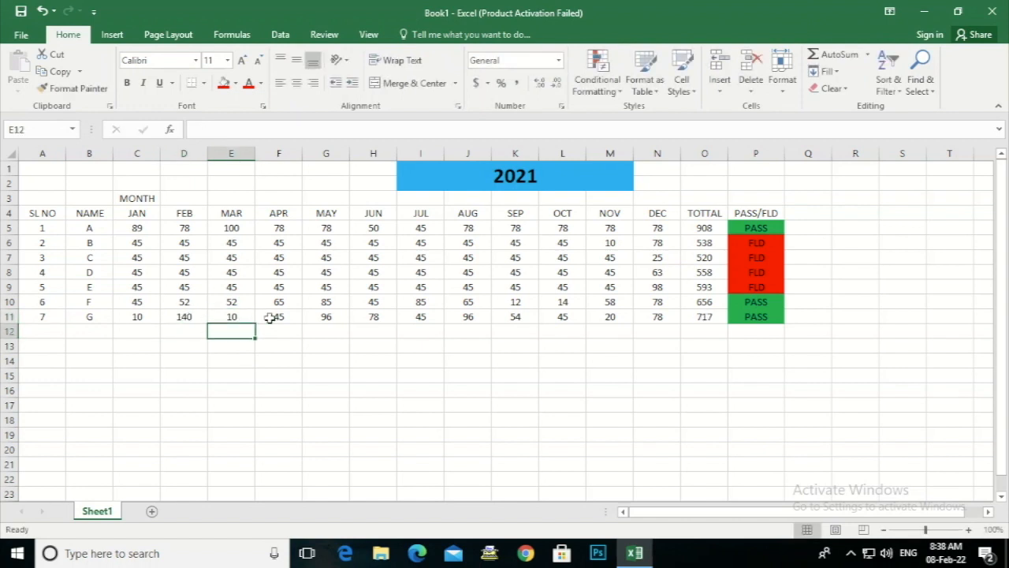
Lower row 11's APR and MAY marks to 10 each.
click(280, 317)
text(1)
key(Return)
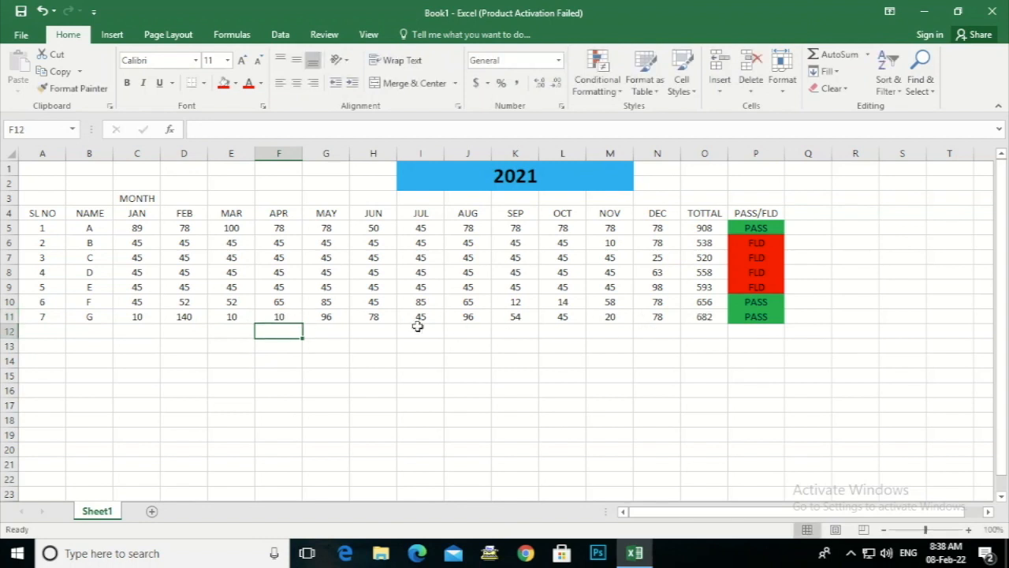
click(327, 316)
text(10)
key(Return)
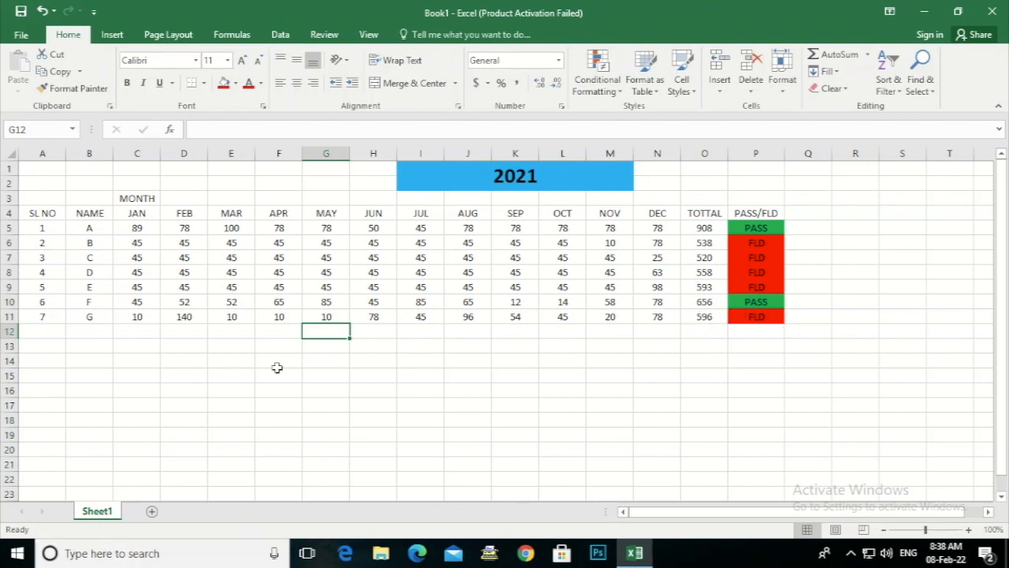
Add a new worksheet and merge and center cells I1:M2 on it.
click(152, 514)
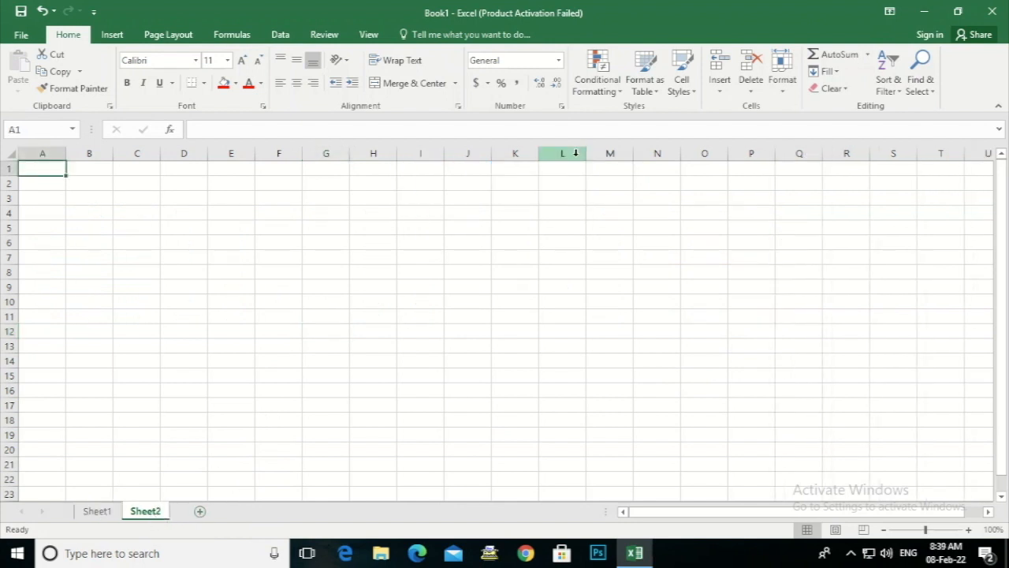
drag(416, 170, 611, 184)
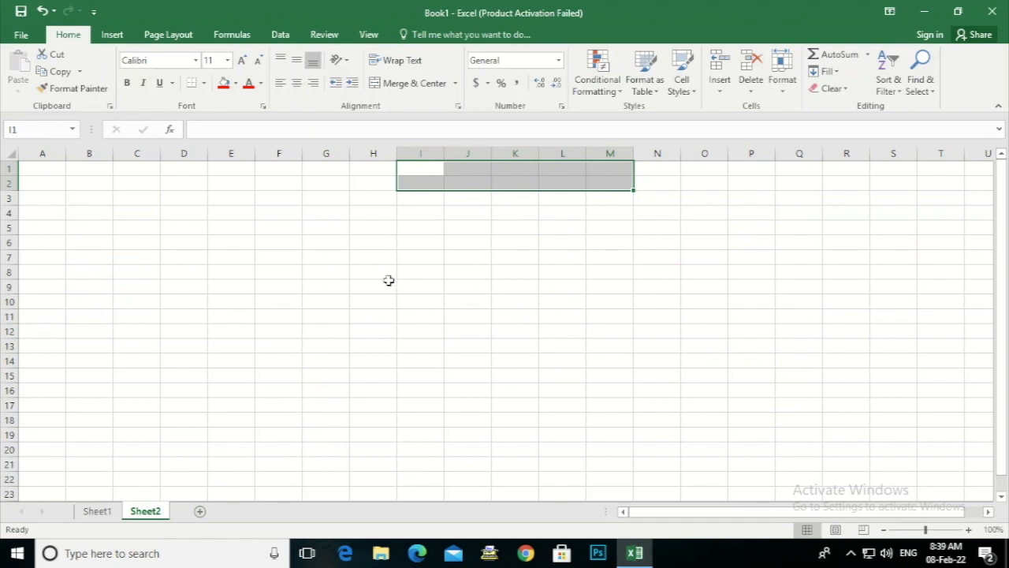
click(397, 85)
click(461, 259)
click(467, 179)
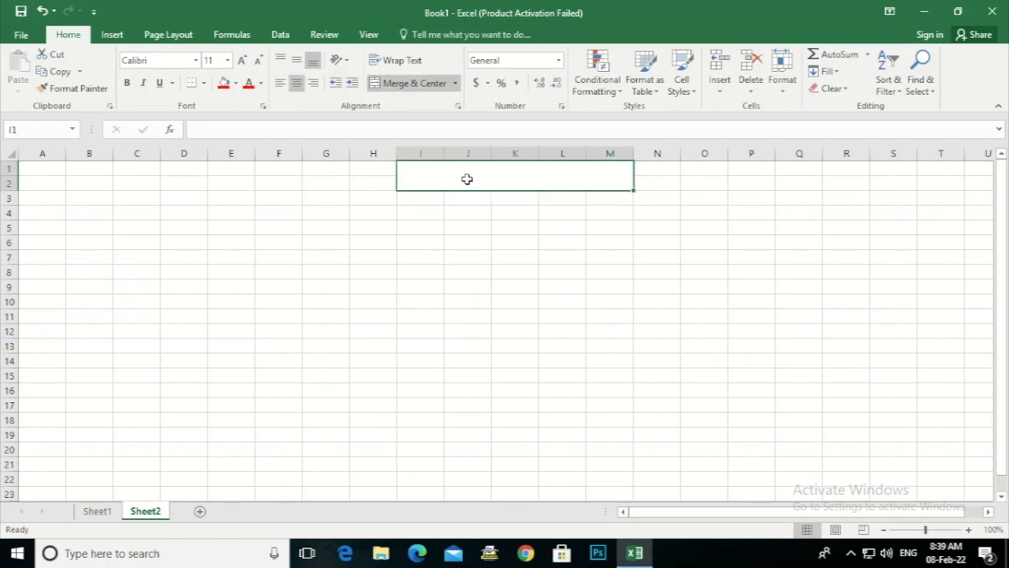
Enter the title "BANK -2021" in the merged cell I1:M2.
text(BAN)
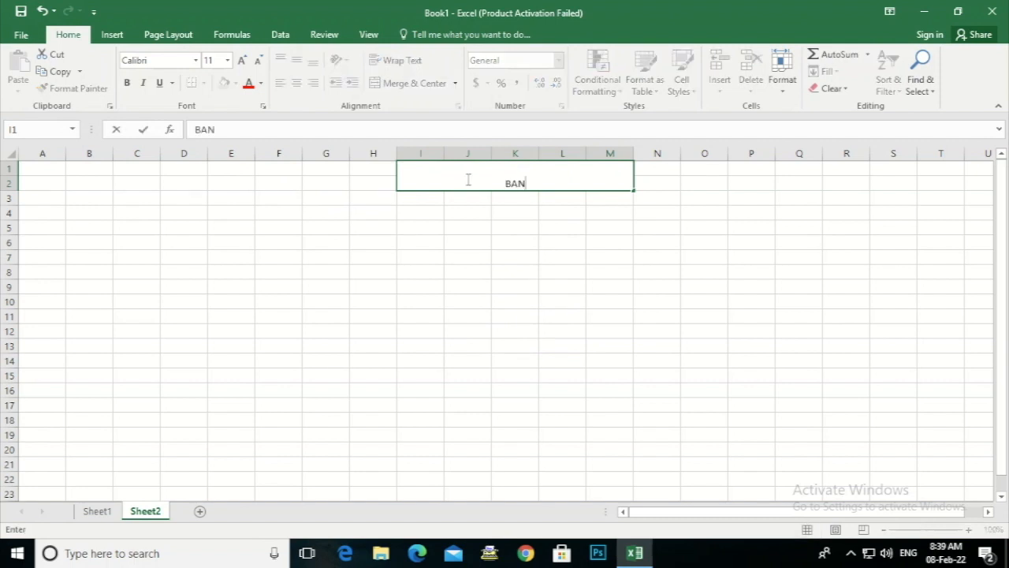
text(K DETAIL)
key(BackSpace)
key(BackSpace)
key(BackSpace)
key(BackSpace)
key(BackSpace)
key(BackSpace)
text(-2021)
click(568, 242)
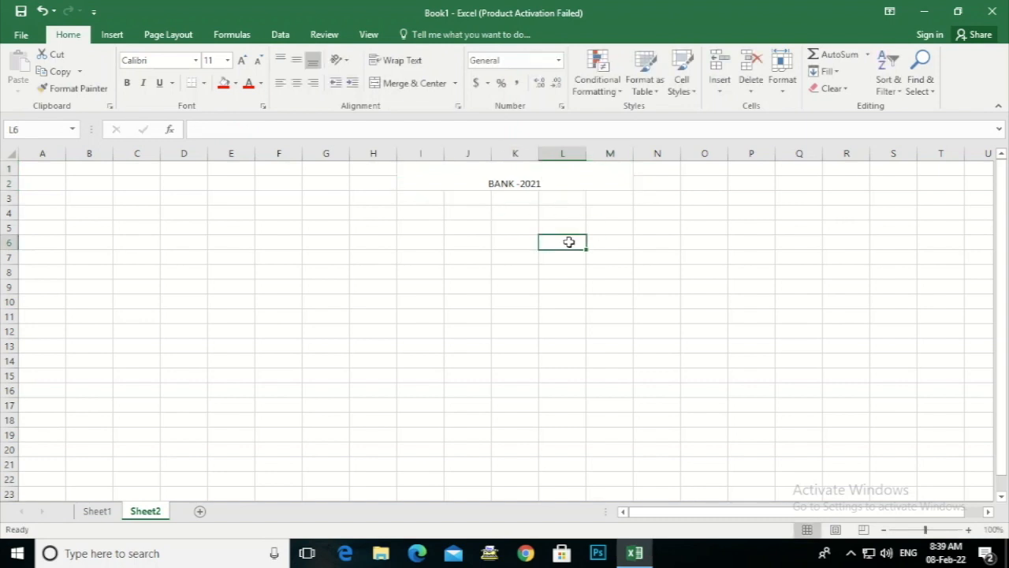
Make the BANK -2021 title bold, align it vertically to the middle and enlarge its font by two sizes.
click(532, 179)
click(127, 83)
click(297, 60)
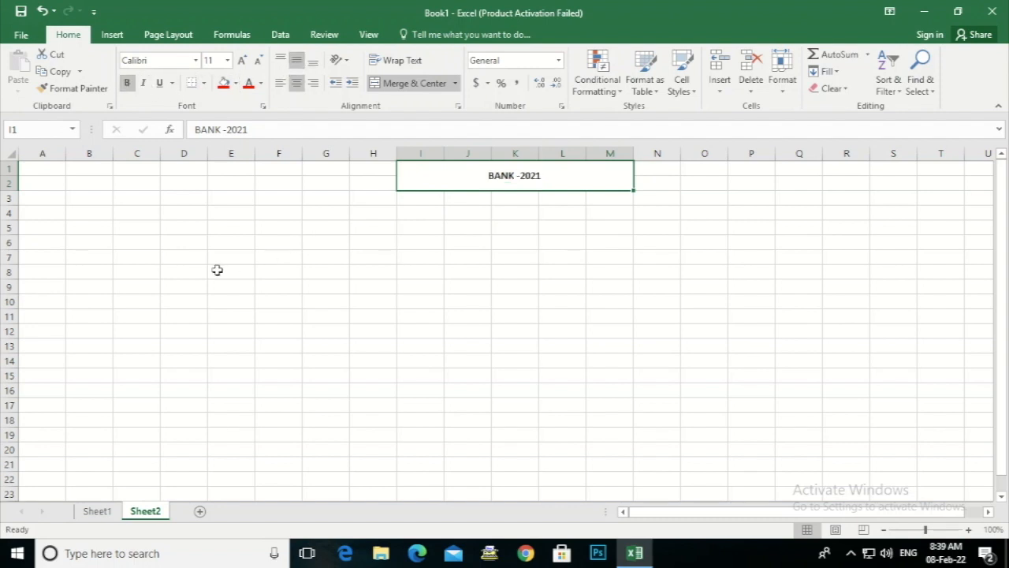
click(243, 60)
click(244, 60)
Enter the heading SL NO in A5 and number the rows 1 to 6 in A6:A11.
click(42, 230)
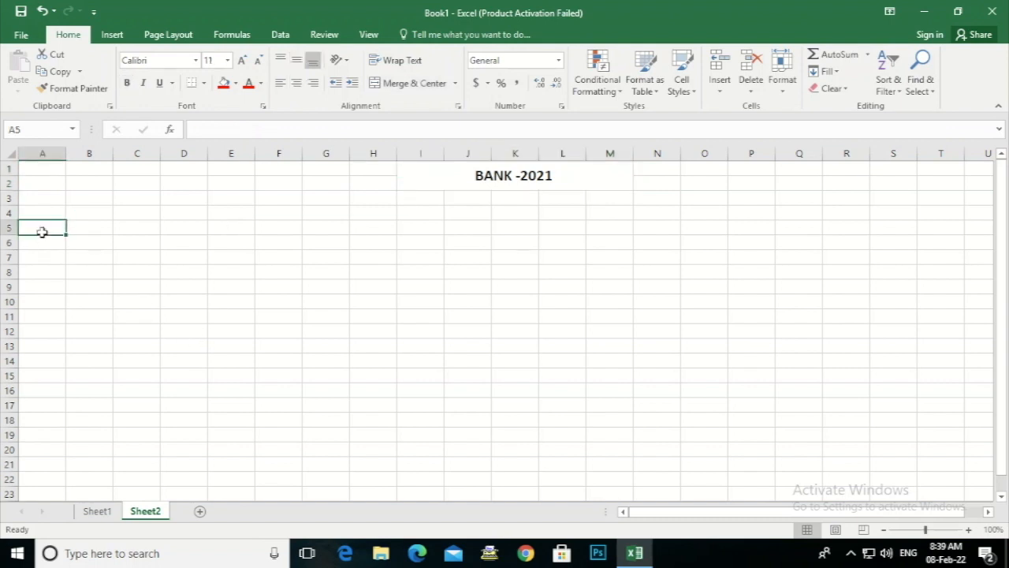
text(SL NO)
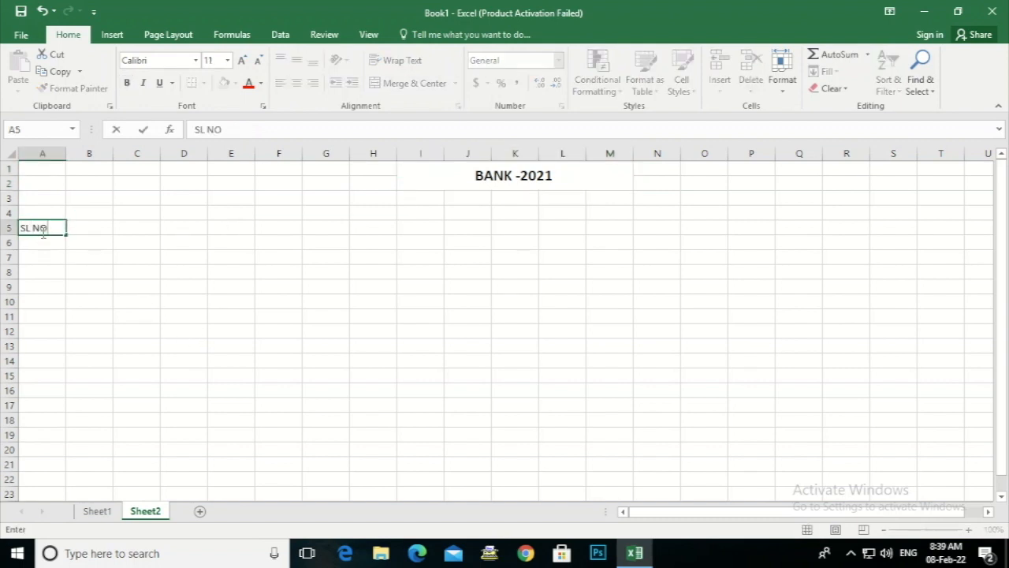
click(44, 240)
text(1)
key(Return)
text(2)
key(Return)
text(3)
key(Return)
text(4)
key(Return)
text(5)
key(Return)
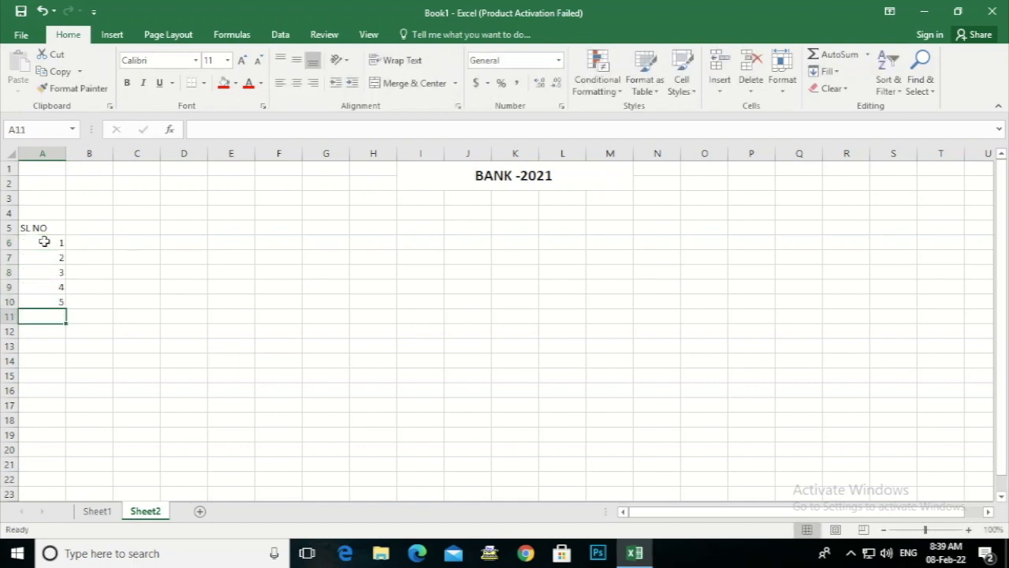
text(6)
key(Return)
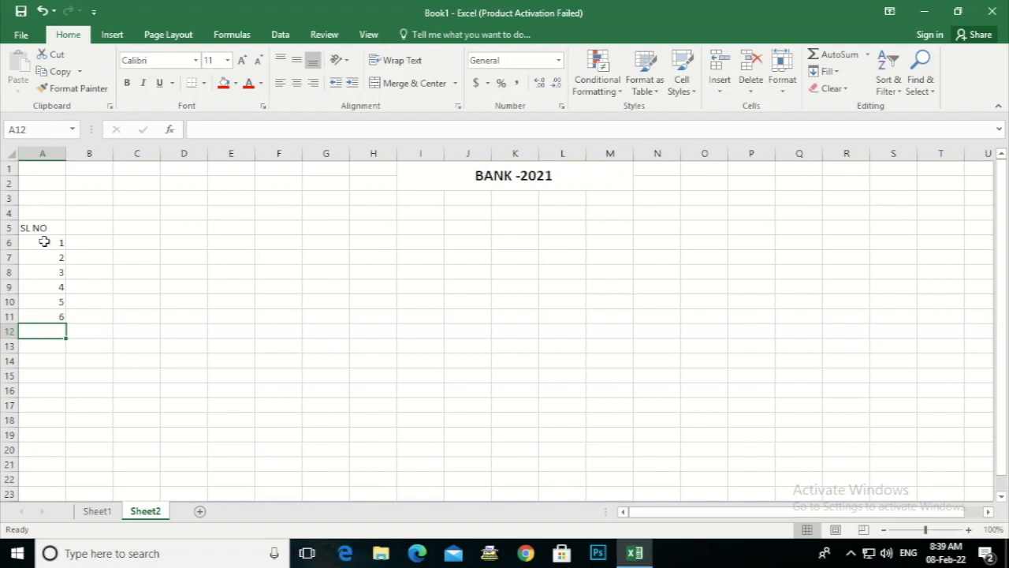
Enter the heading NAME in B5 and list the names A to F in B6:B11.
click(87, 244)
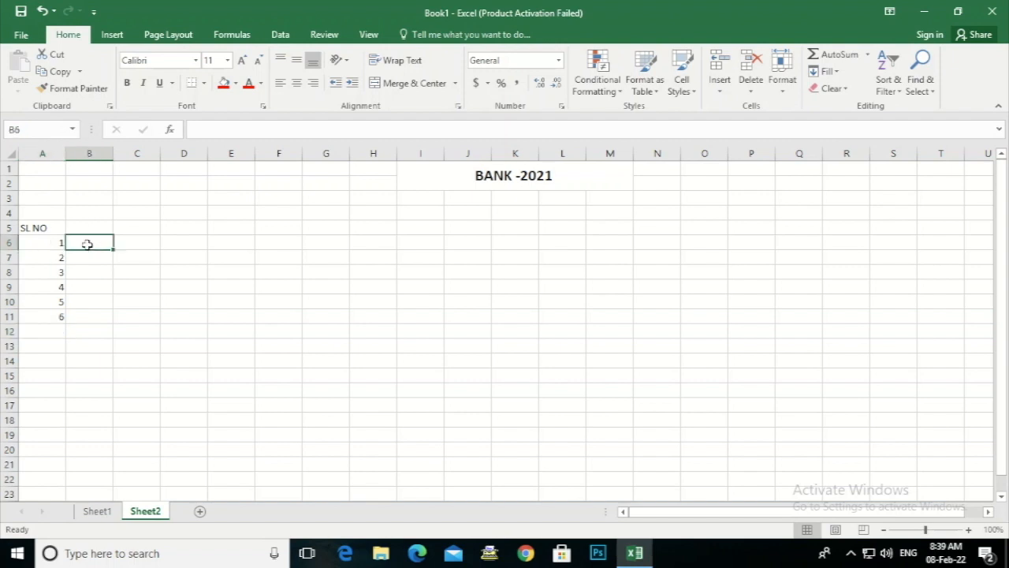
click(82, 227)
text(NAME)
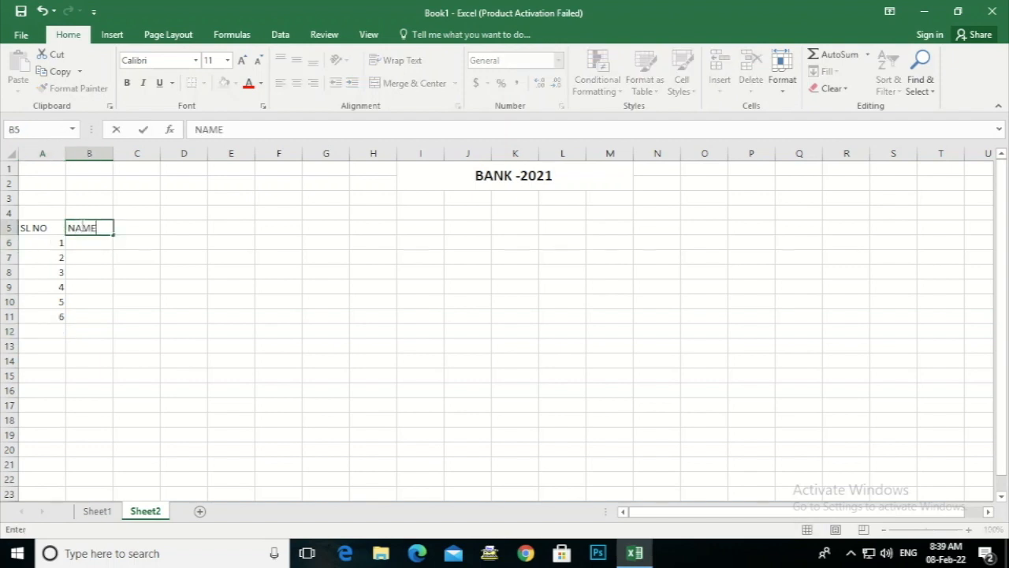
click(78, 239)
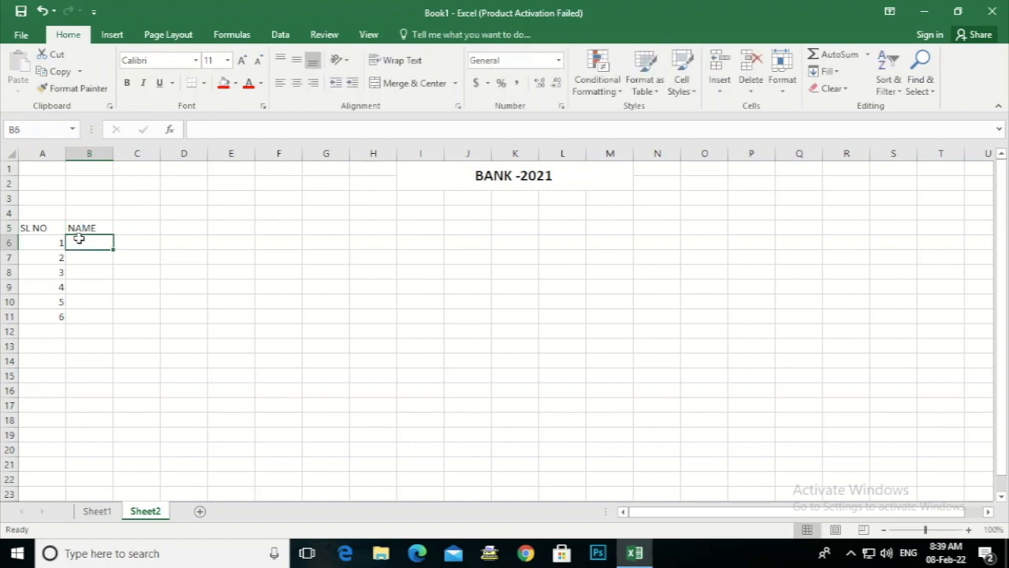
text(A)
key(Return)
text(B)
key(Return)
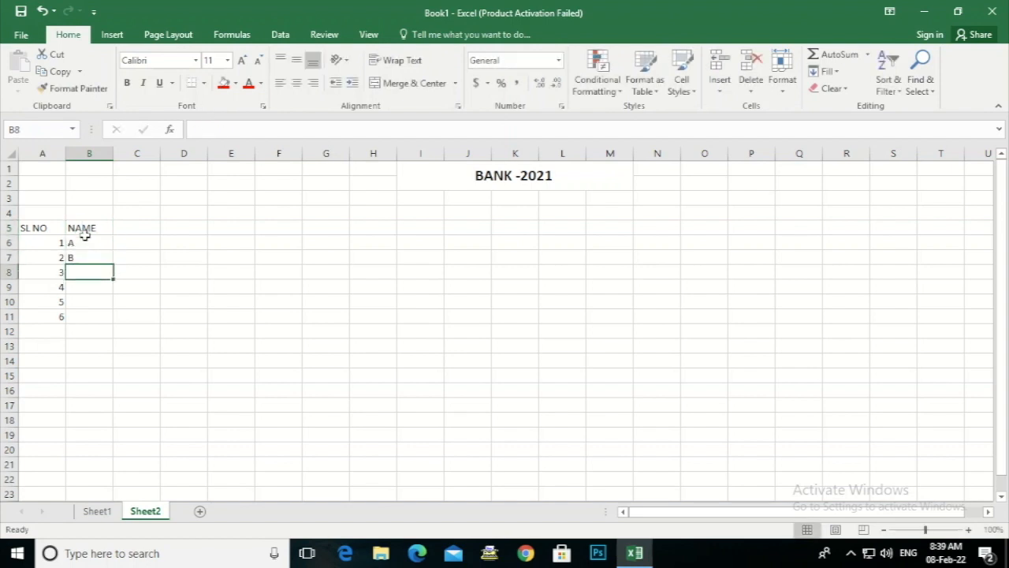
text(C)
key(Return)
text(D)
key(Return)
text(E)
key(Return)
text(F)
key(Return)
text(G)
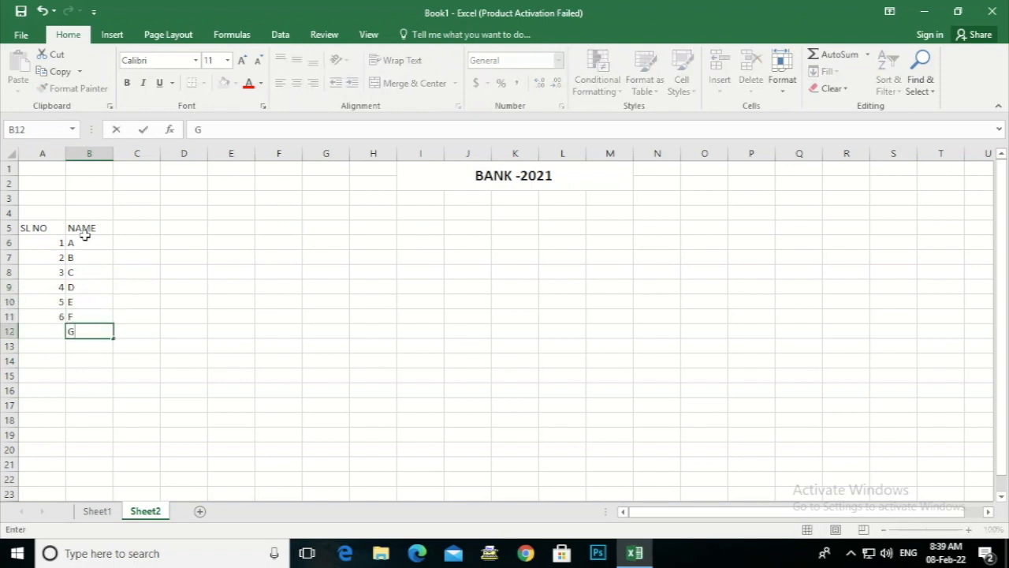
Enter JAN in C5 and autofill the month headings across row 5 through JUN in H5.
click(137, 226)
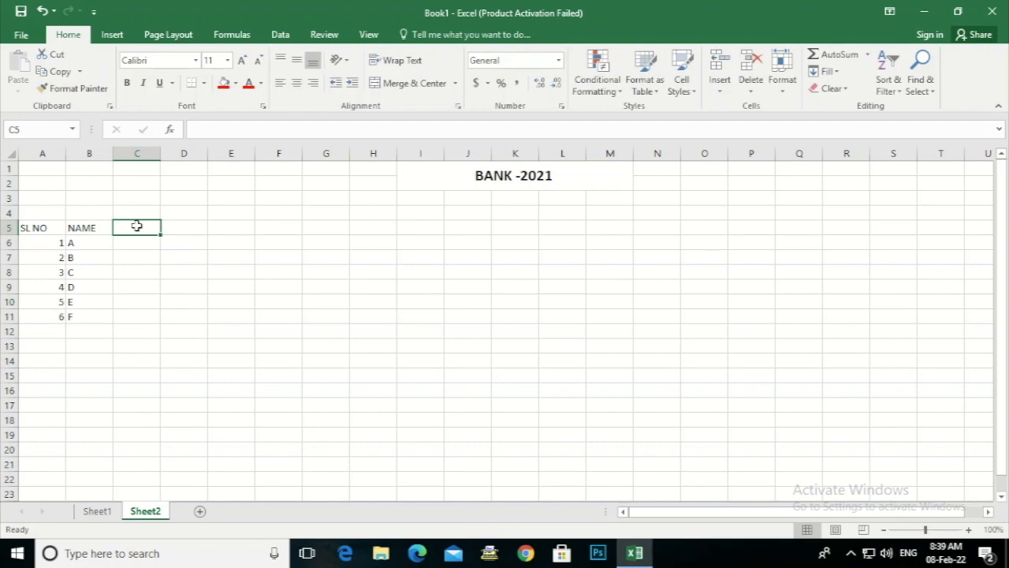
text(JAN)
click(190, 302)
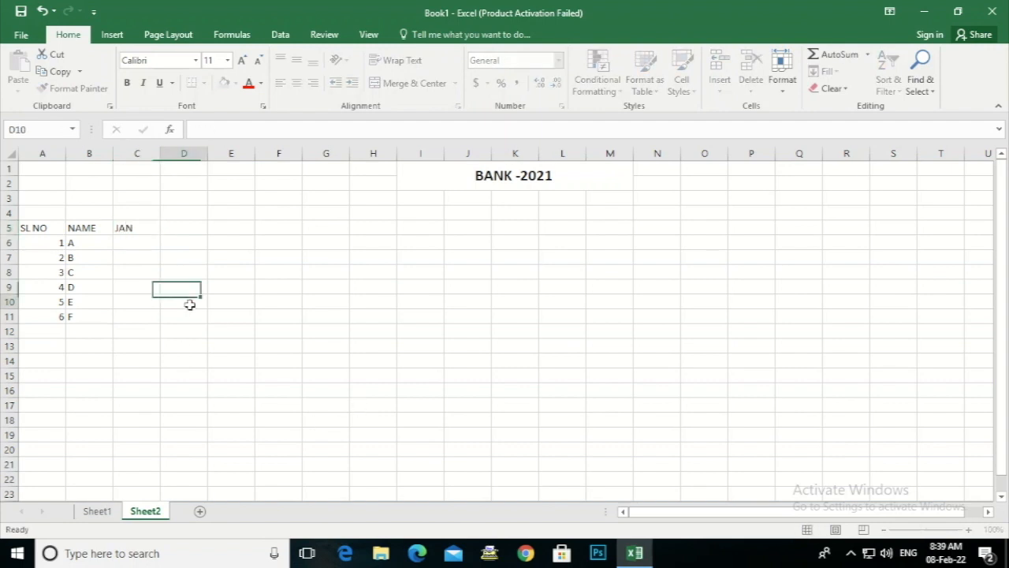
click(146, 232)
drag(159, 235, 383, 230)
Fill the JAN column for rows 6 to 11 with 100, 100, 200, 300, 400 and 800.
click(132, 237)
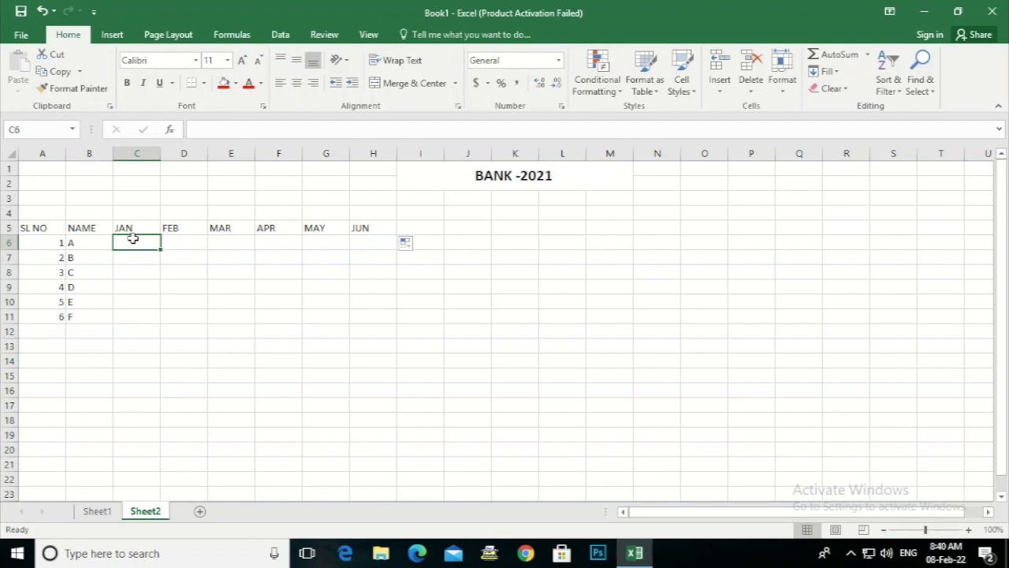
text(100)
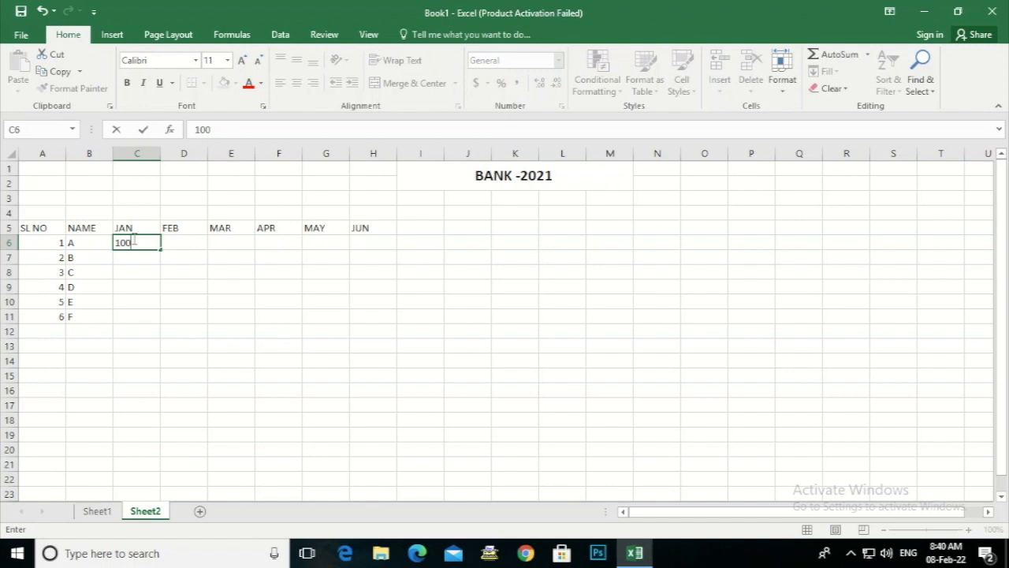
key(Return)
text(100)
key(Return)
text(200)
key(Return)
text(30)
key(Return)
text(400)
key(Return)
text(80)
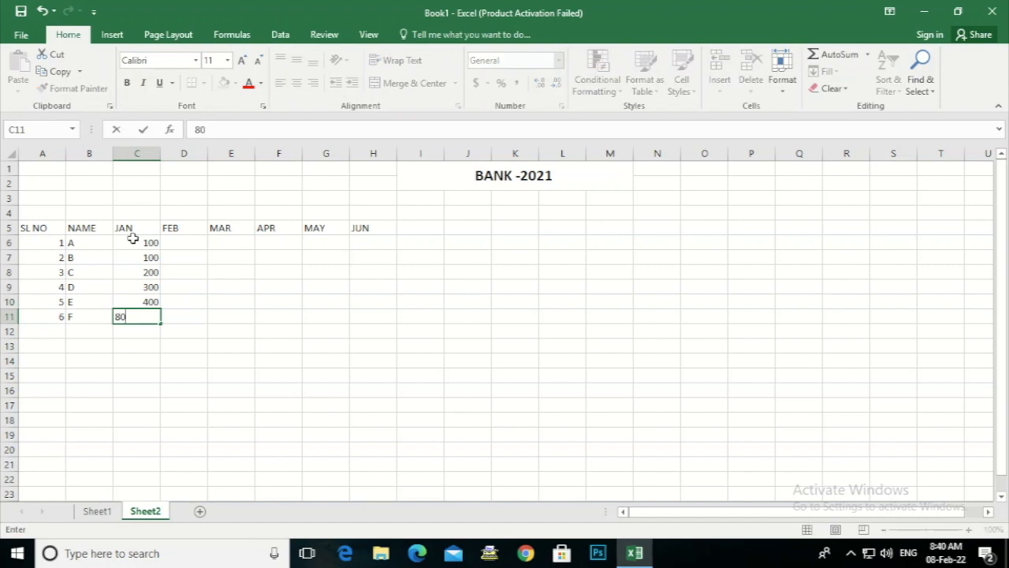
text(0)
Fill the FEB column for rows 6 to 11 with 45, 52, 98, 63, 58 and 96.
click(169, 242)
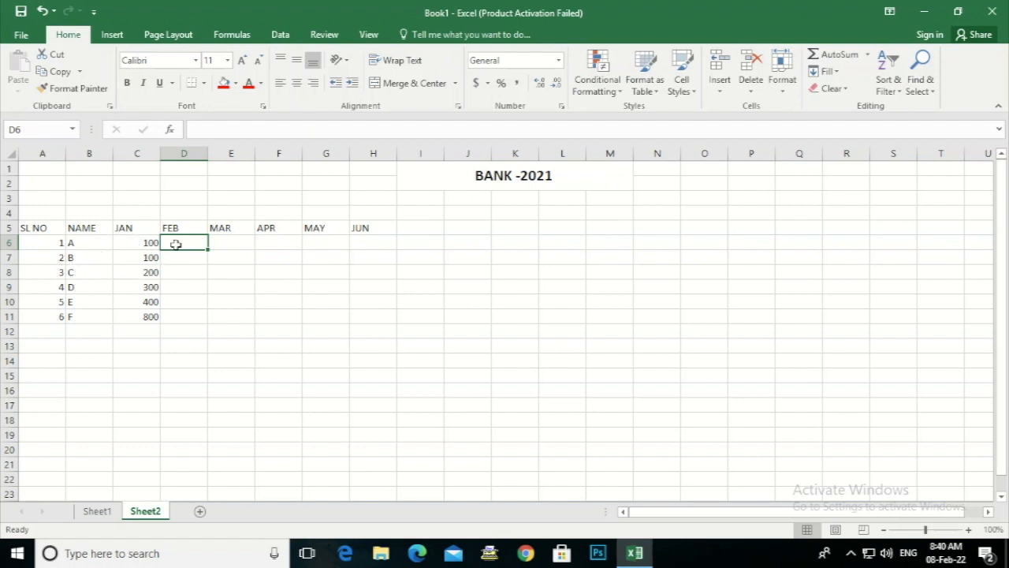
text(45)
key(Return)
text(52)
key(Return)
text(98)
key(Return)
text(63)
key(Return)
text(58)
key(Return)
text(96)
key(Return)
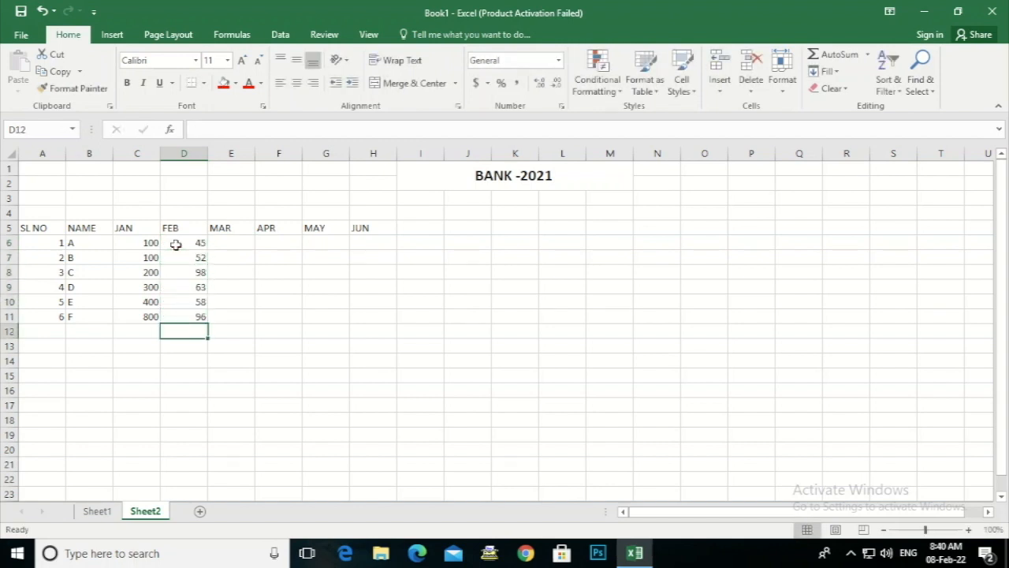
Fill the MAR column for rows 6 to 11 with 45, 12, 85, 96, 78 and 63.
click(239, 239)
text(45)
key(Return)
text(12)
key(Return)
text(85)
key(Return)
text(96)
key(Return)
text(78)
key(Return)
text(63)
key(Return)
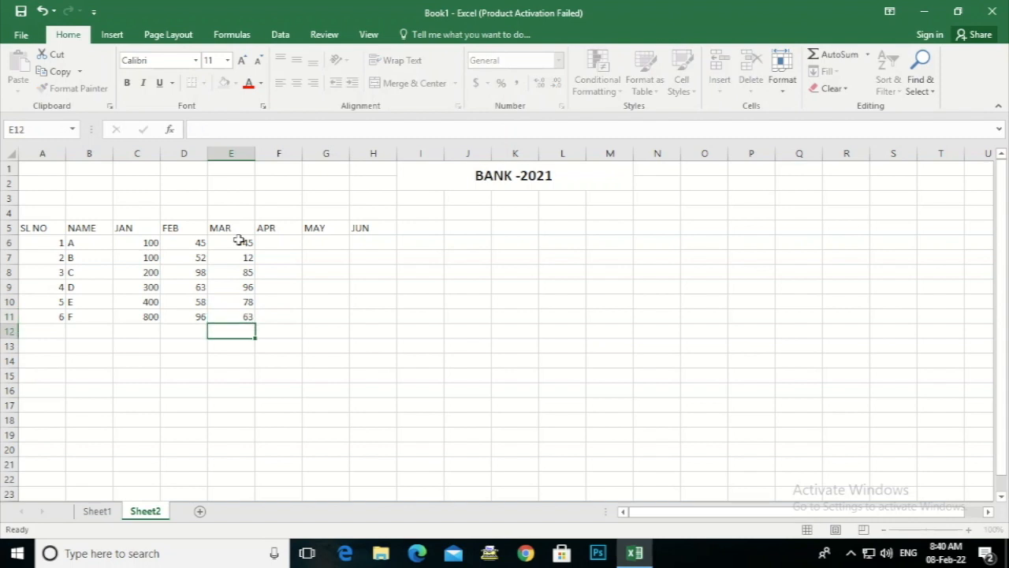
Fill the APR column for rows 6 to 11 with 45, 25, 69, 36, 45 and 78, leaving F12 empty.
click(266, 247)
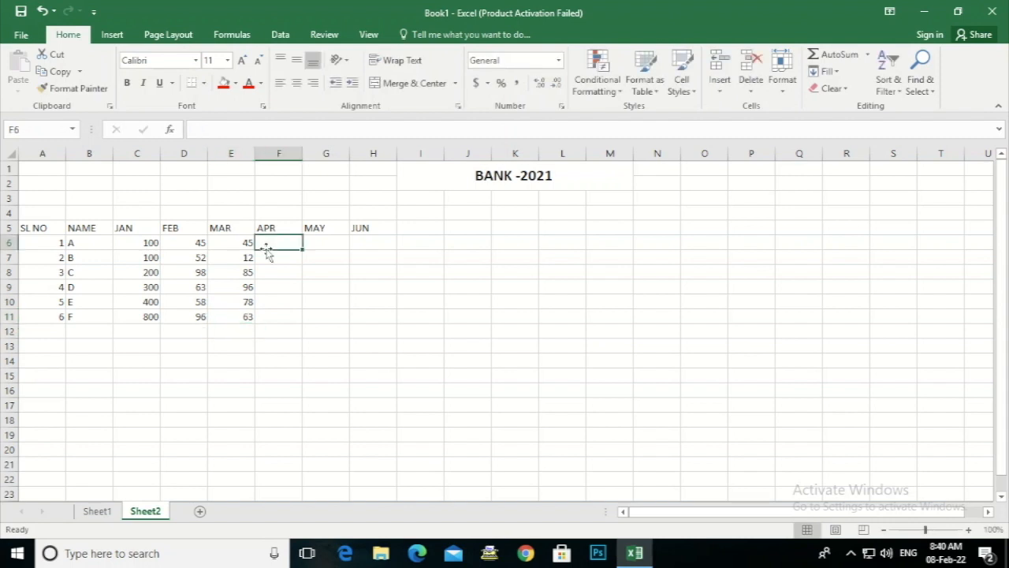
text(454)
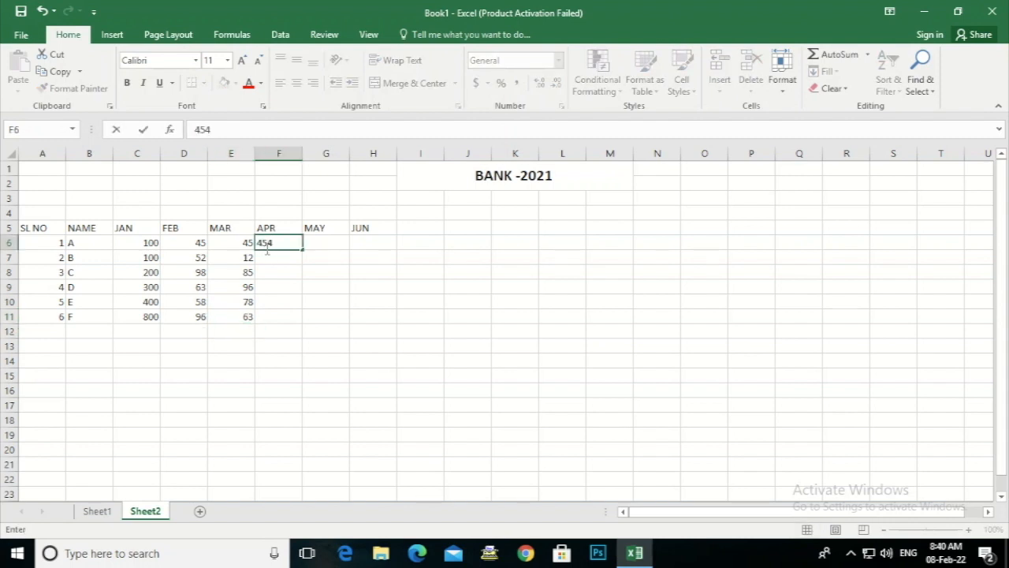
key(BackSpace)
key(Return)
text(25)
key(Return)
text(69)
key(Return)
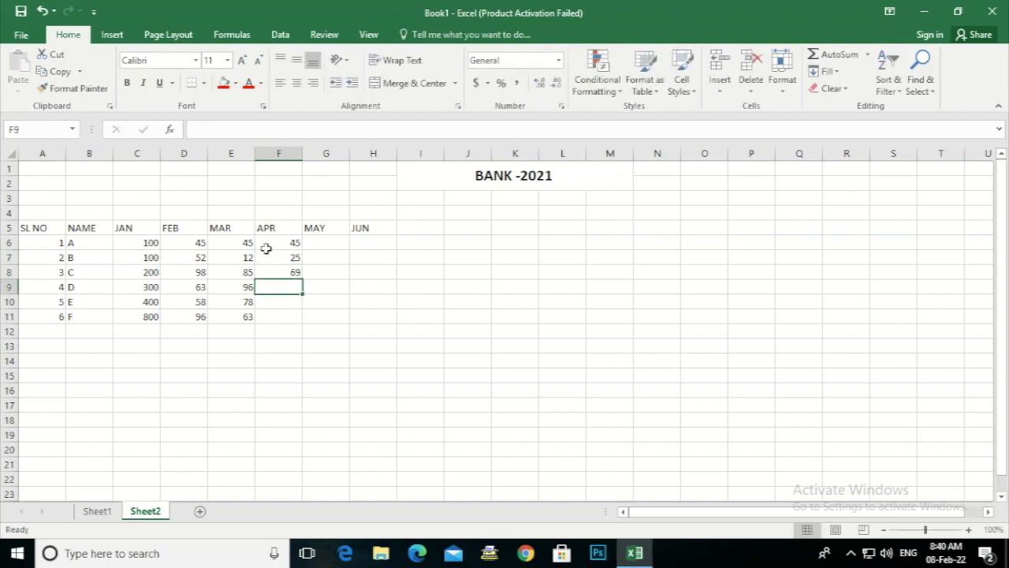
text(36)
key(Return)
text(45)
key(Return)
text(78)
key(Return)
text(52)
key(Return)
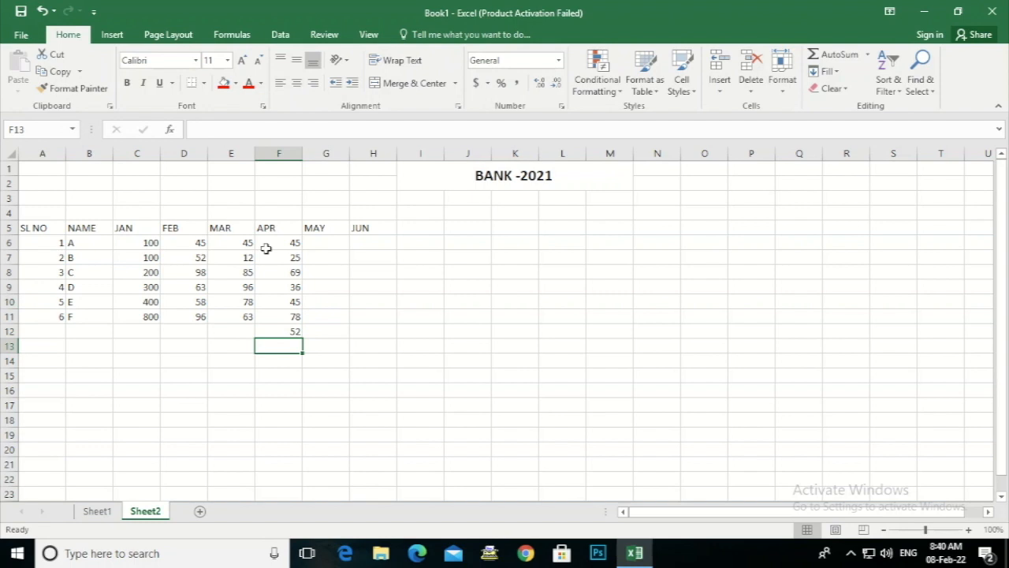
click(293, 331)
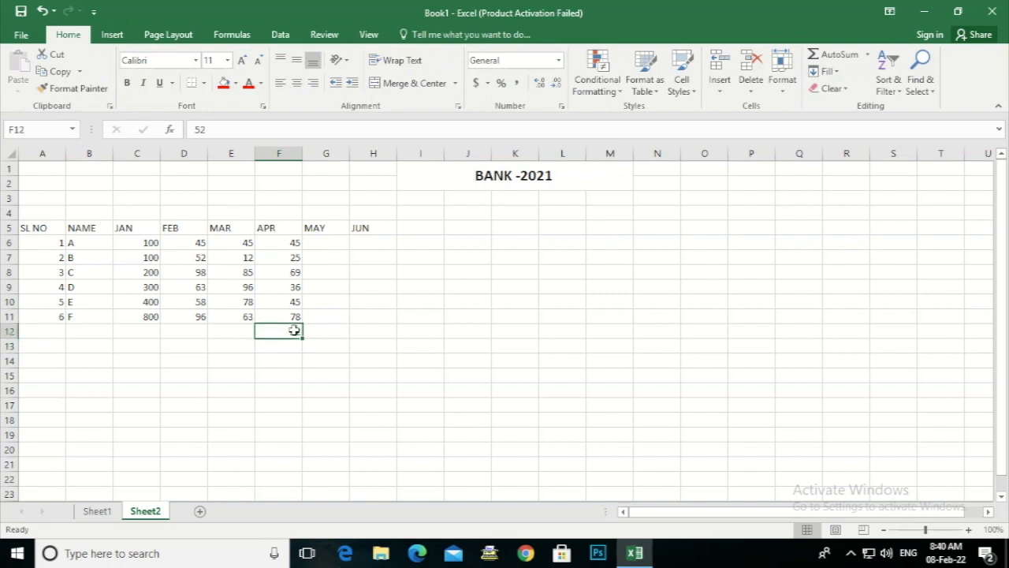
Fill the MAY column for rows 6 to 11 with 45, 78, 98, 52, 45 and 63.
click(331, 241)
text(4)
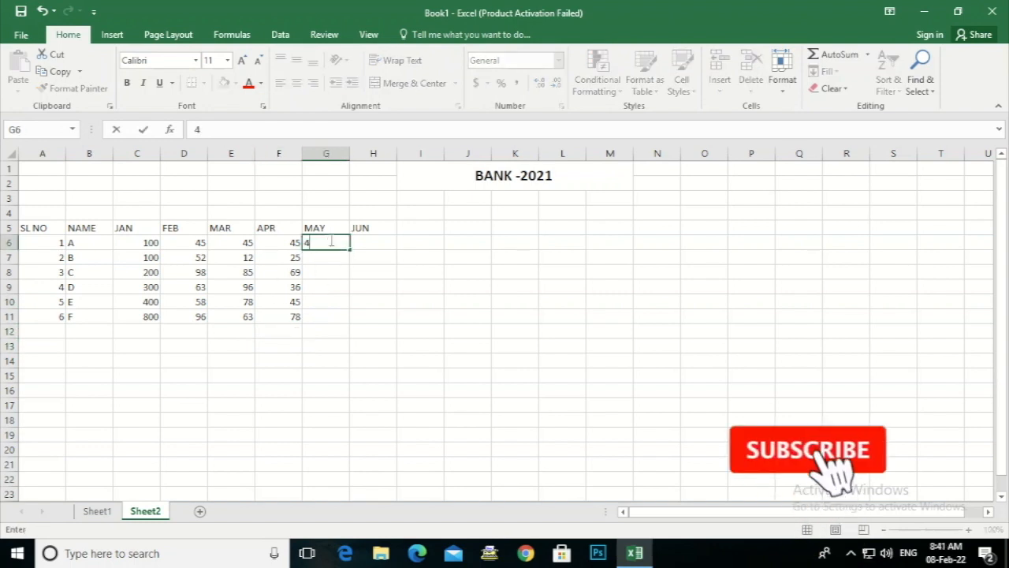
text(5)
key(Return)
text(78)
key(Return)
text(98)
key(Return)
text(52)
key(Return)
text(45)
key(Return)
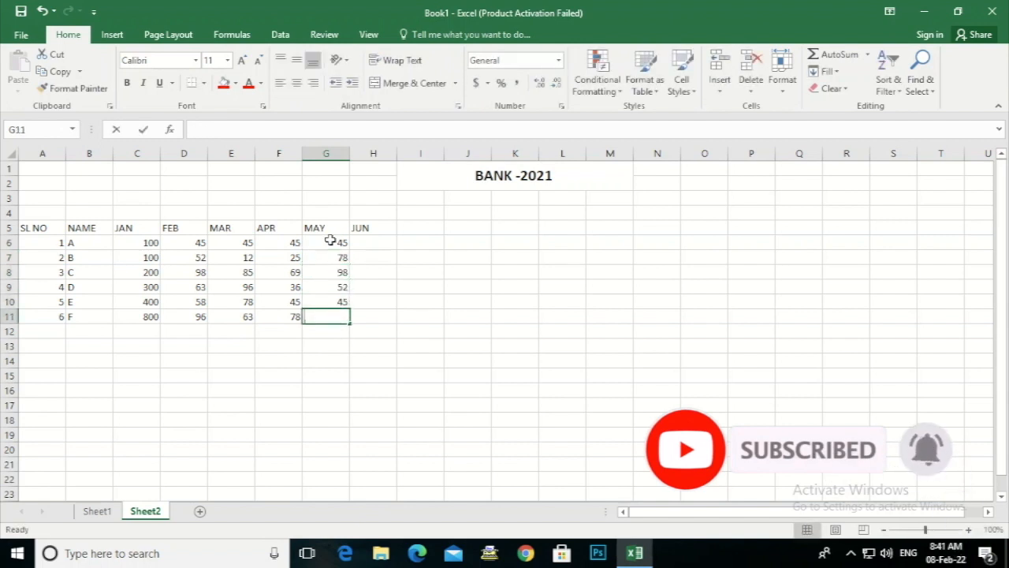
text(63)
key(Return)
Fill the JUN column for rows 6 to 11 with 45 in every row.
click(382, 248)
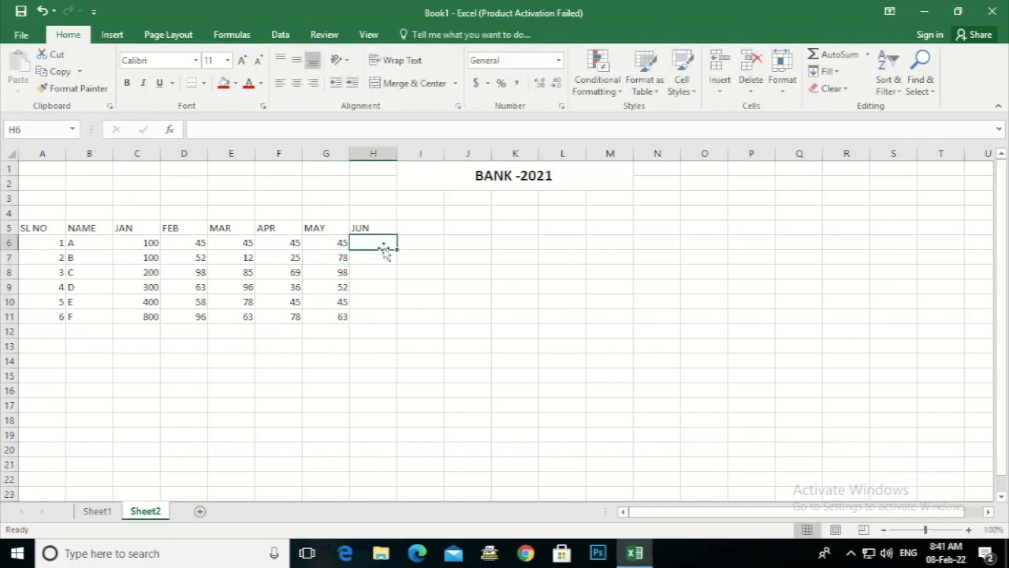
text(45)
key(Return)
text(45)
key(Return)
text(45)
key(Return)
text(45)
key(Return)
text(45)
key(Return)
text(4)
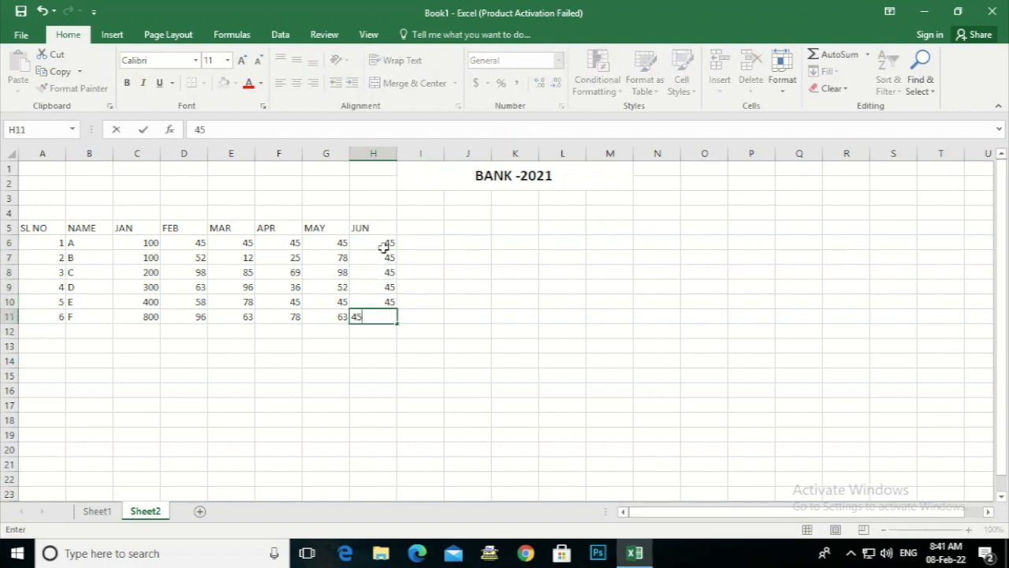
text(5)
key(Return)
Center the contents of the whole sheet both horizontally and vertically within their cells.
key(ctrl+a)
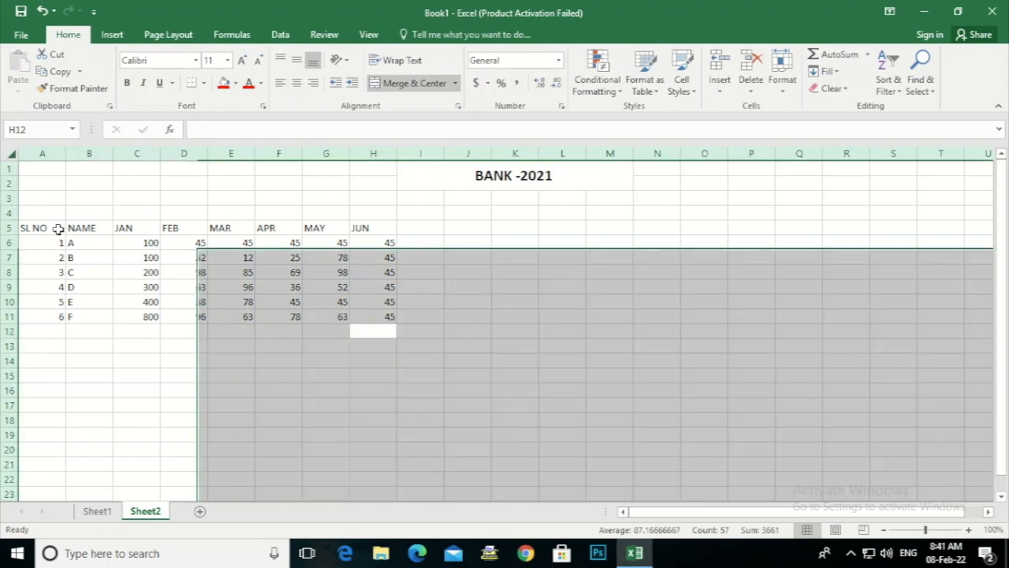
click(297, 83)
click(297, 60)
click(423, 226)
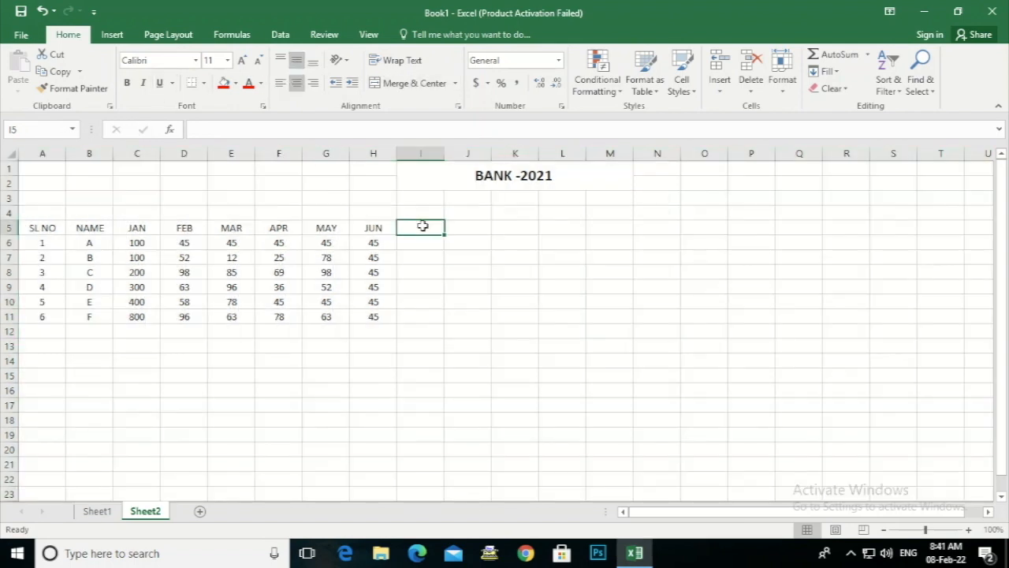
Add the header TOTTAL in I5 and sum the JAN to JUN amounts of rows 6 to 11 into that column.
text(T)
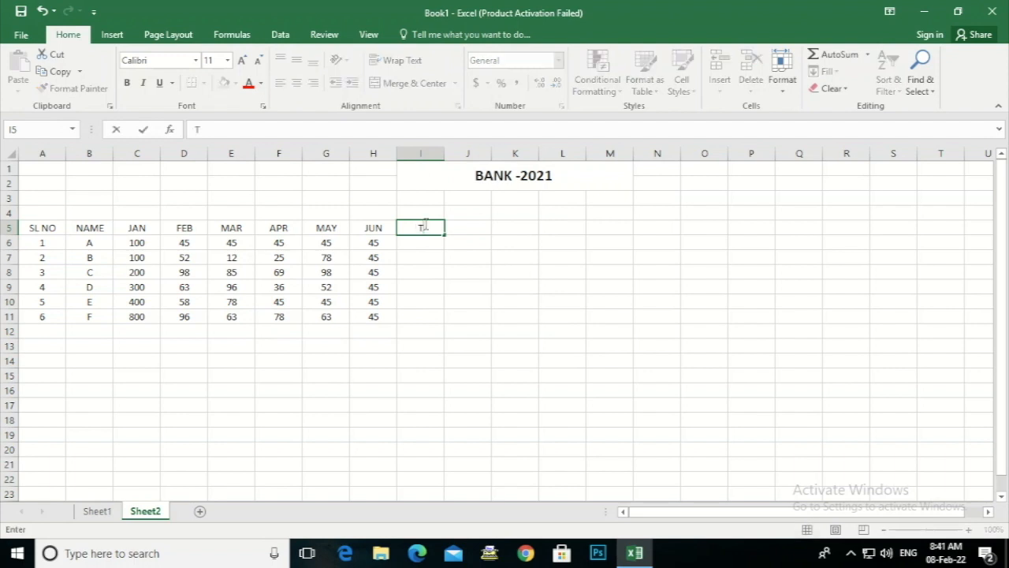
text(OTTAL)
key(Return)
drag(123, 243, 426, 313)
click(834, 53)
click(558, 256)
Add the header RESULT in J5, next to the TOTTAL column.
click(468, 227)
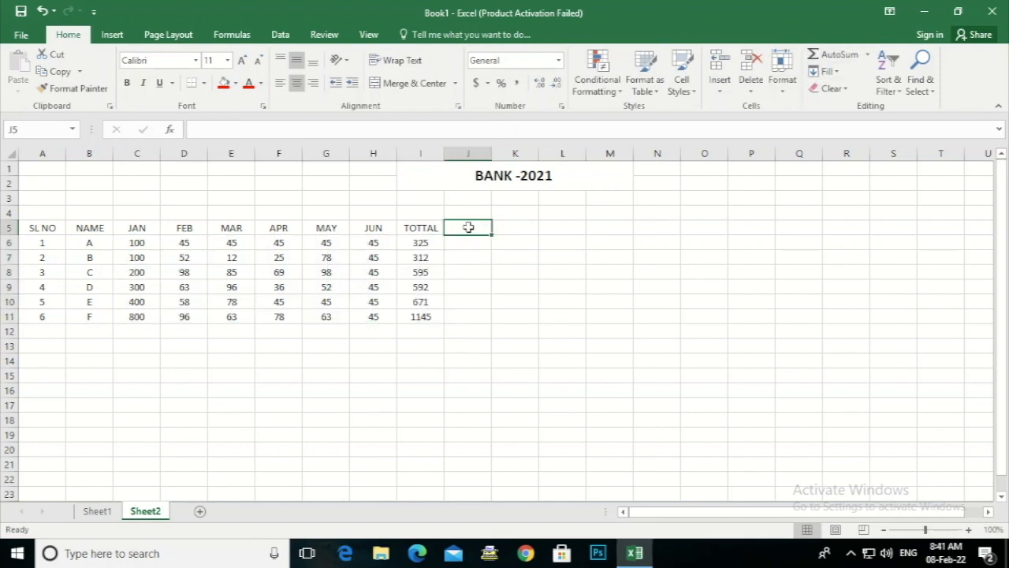
text(RESUL)
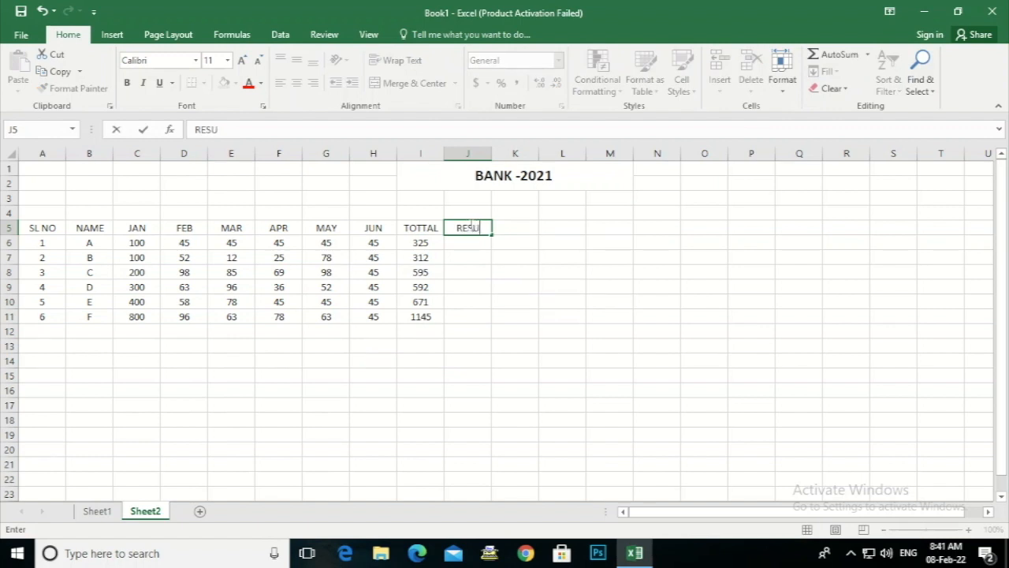
text(T)
click(476, 248)
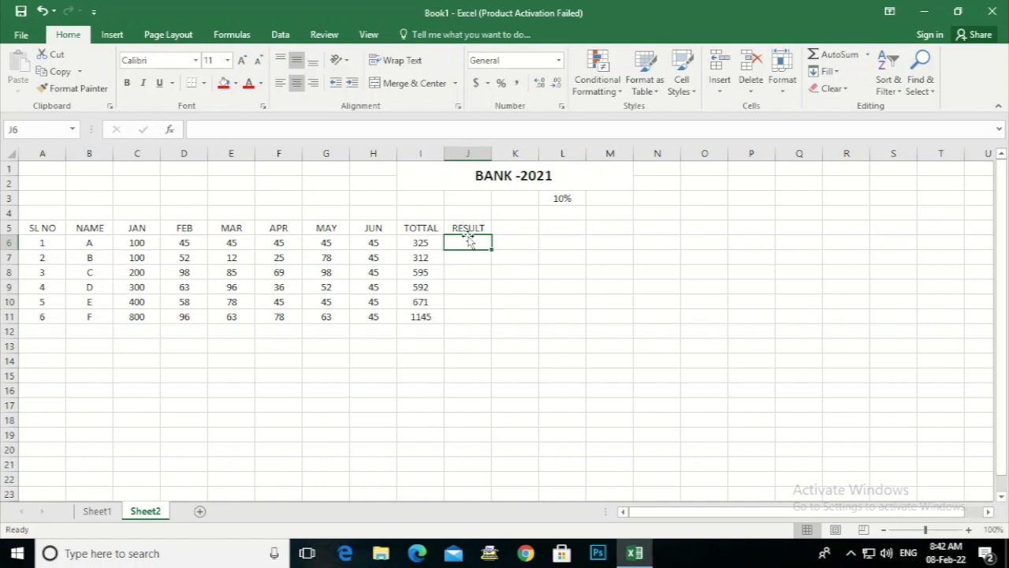
click(421, 241)
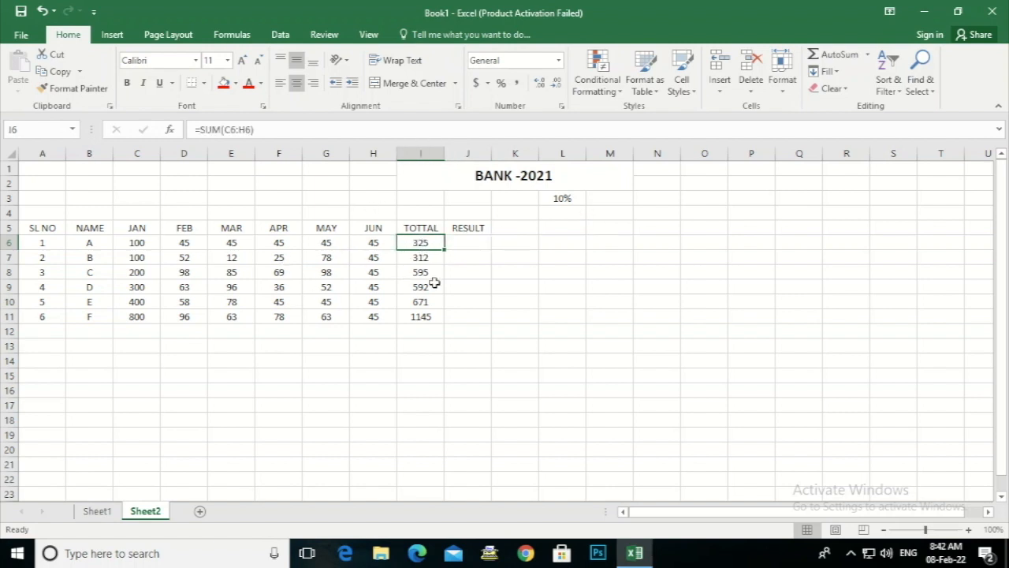
click(457, 240)
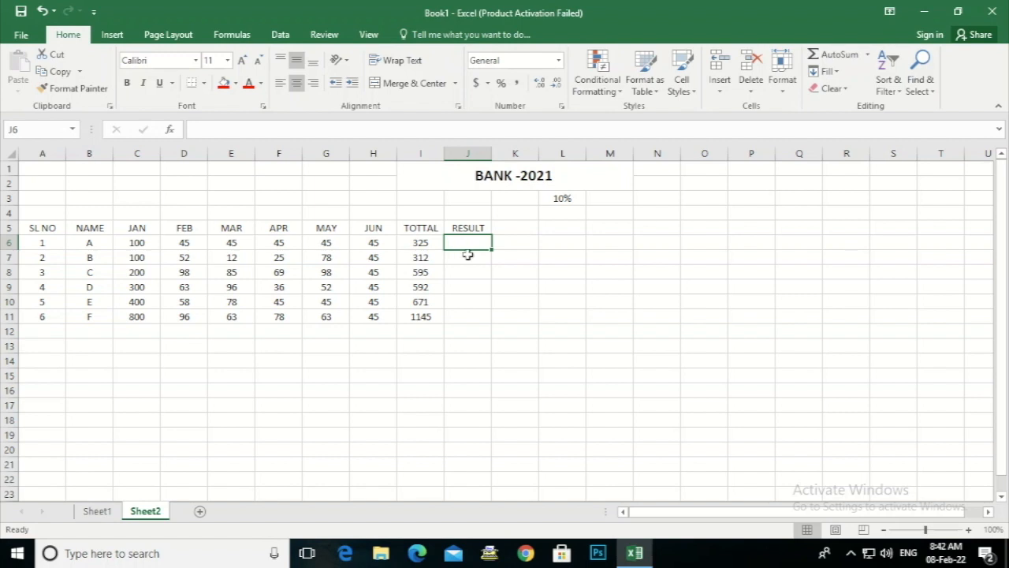
click(850, 554)
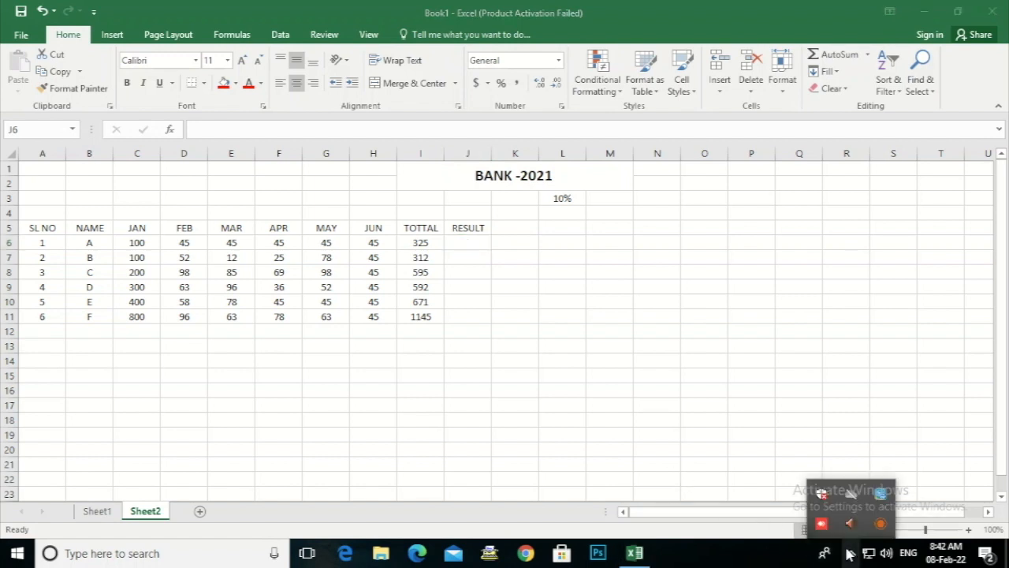
click(477, 244)
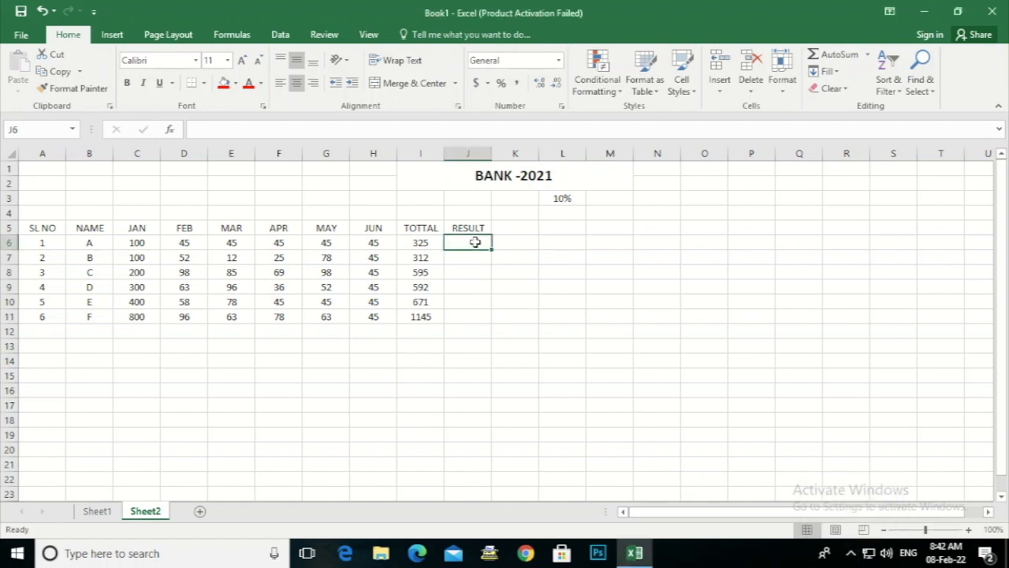
click(850, 553)
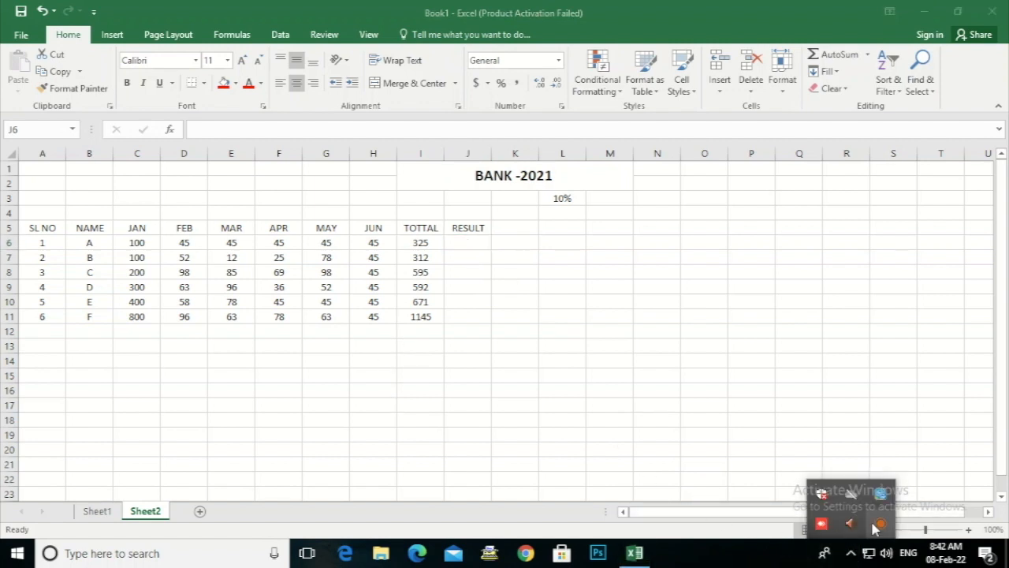